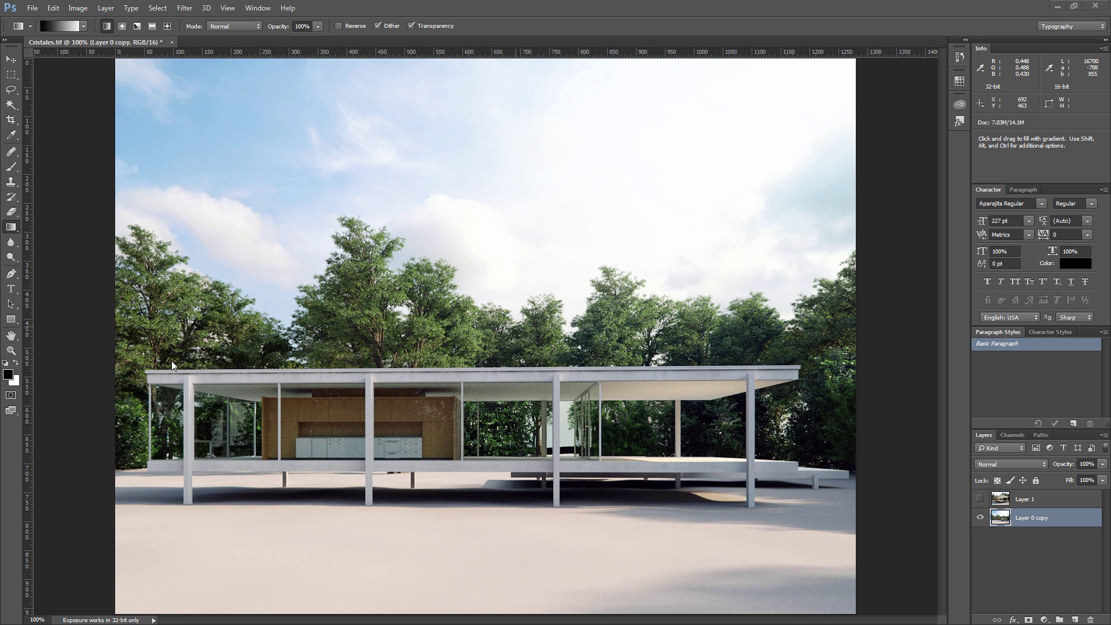
# Compare the two house renders by showing Layer 1 over the front view and hiding it again.
pyautogui.click(982, 499)
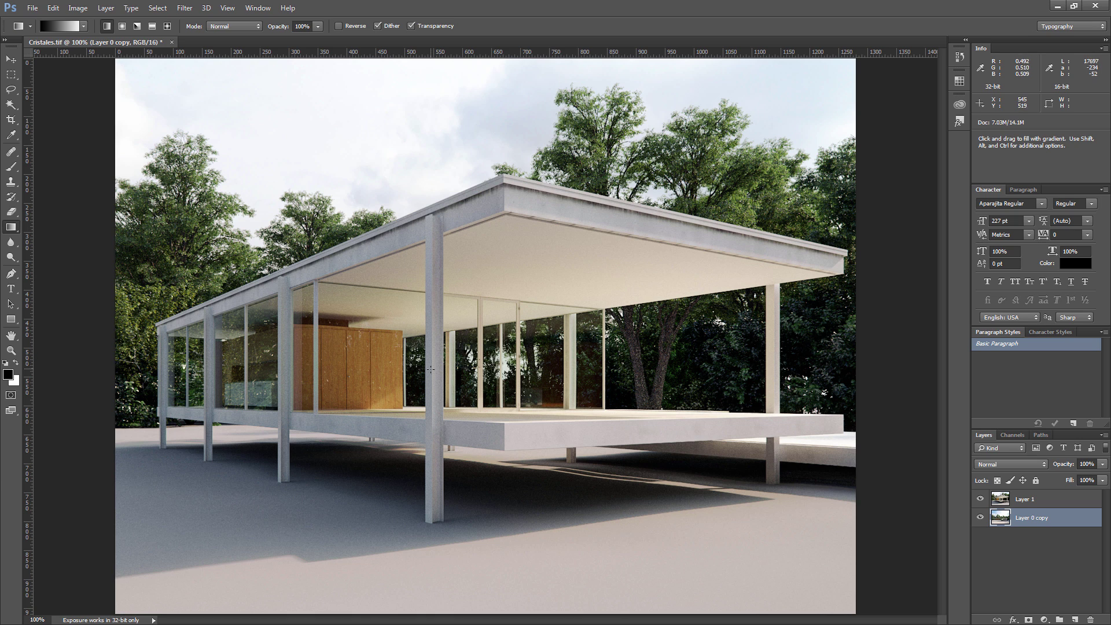
pyautogui.click(979, 499)
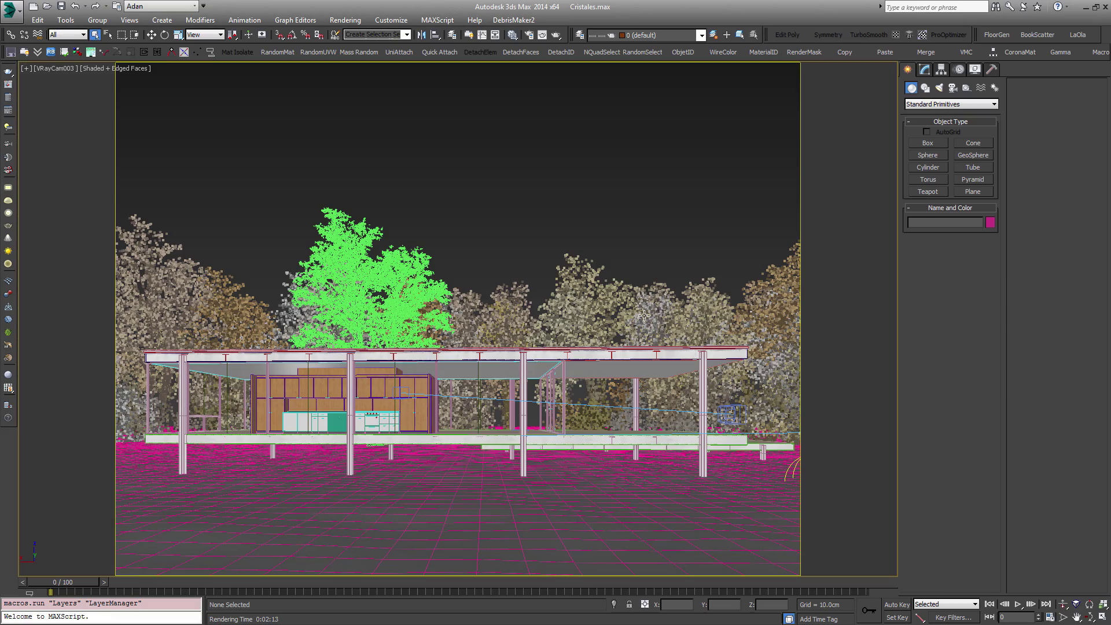
# Switch to the 3ds Max scene, examine the large tree behind the house from above, and return to the VRayCam003 view.
pyautogui.click(439, 283)
pyautogui.press('t')
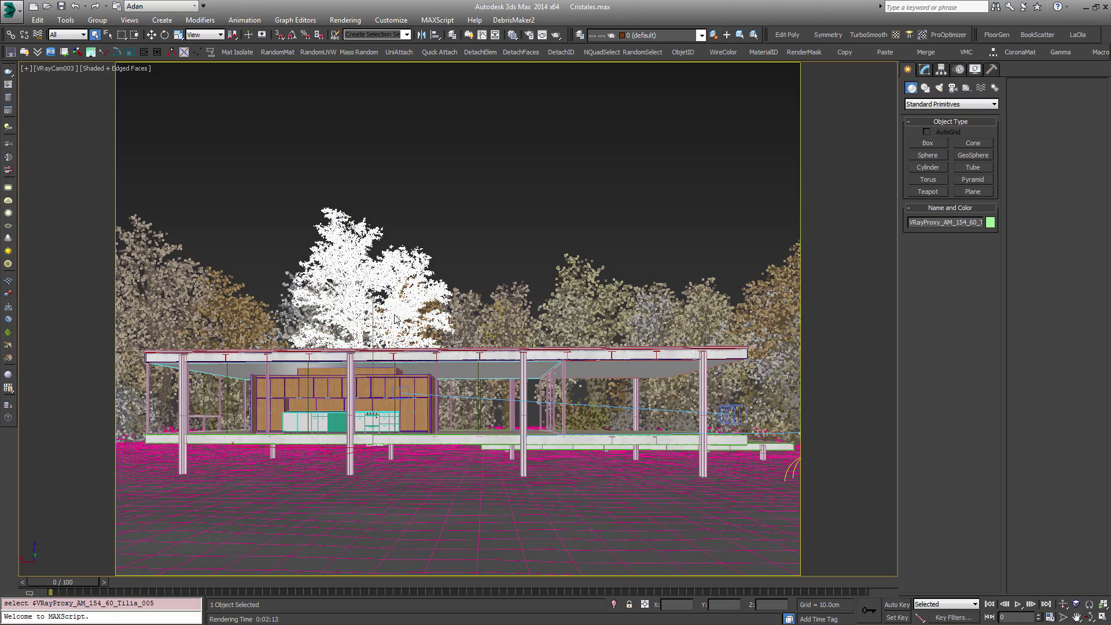
pyautogui.press('z')
pyautogui.scroll(-10, 518, 305)
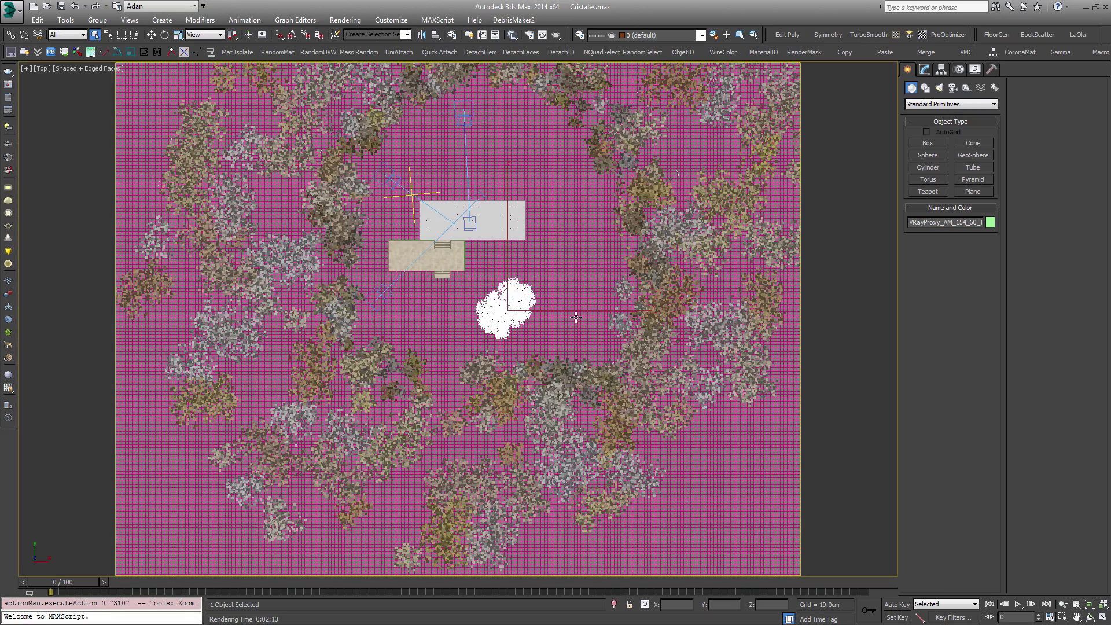
pyautogui.moveTo(576, 316); pyautogui.dragTo(497, 393, button='middle')
pyautogui.scroll(-2, 500, 395)
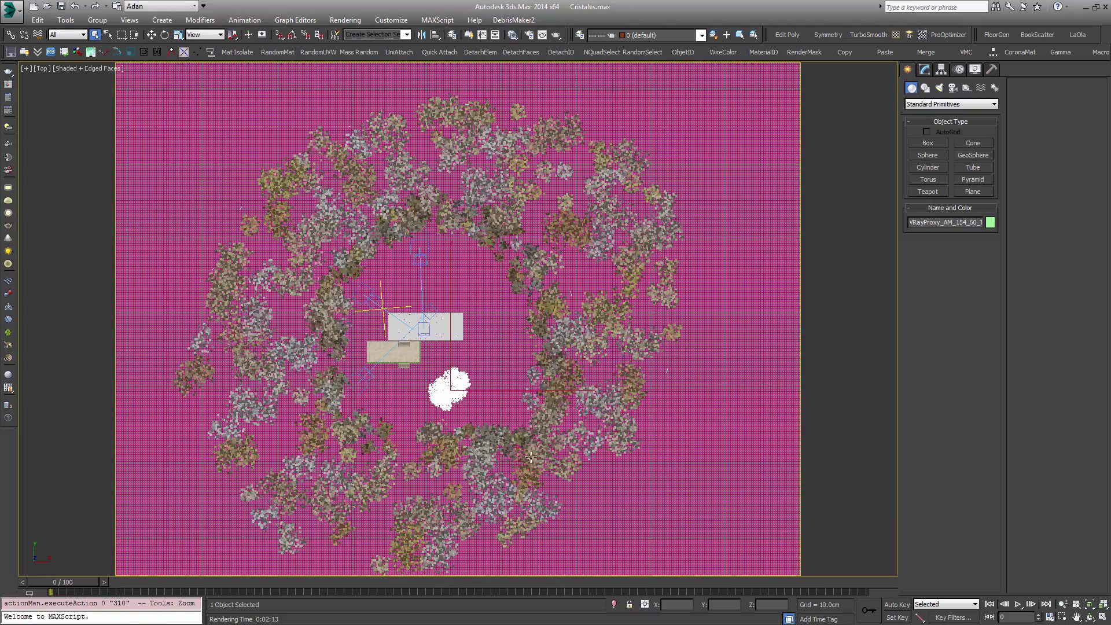
pyautogui.keyDown('alt'); pyautogui.moveTo(438, 456); pyautogui.dragTo(464, 392, button='middle'); pyautogui.keyUp('alt')
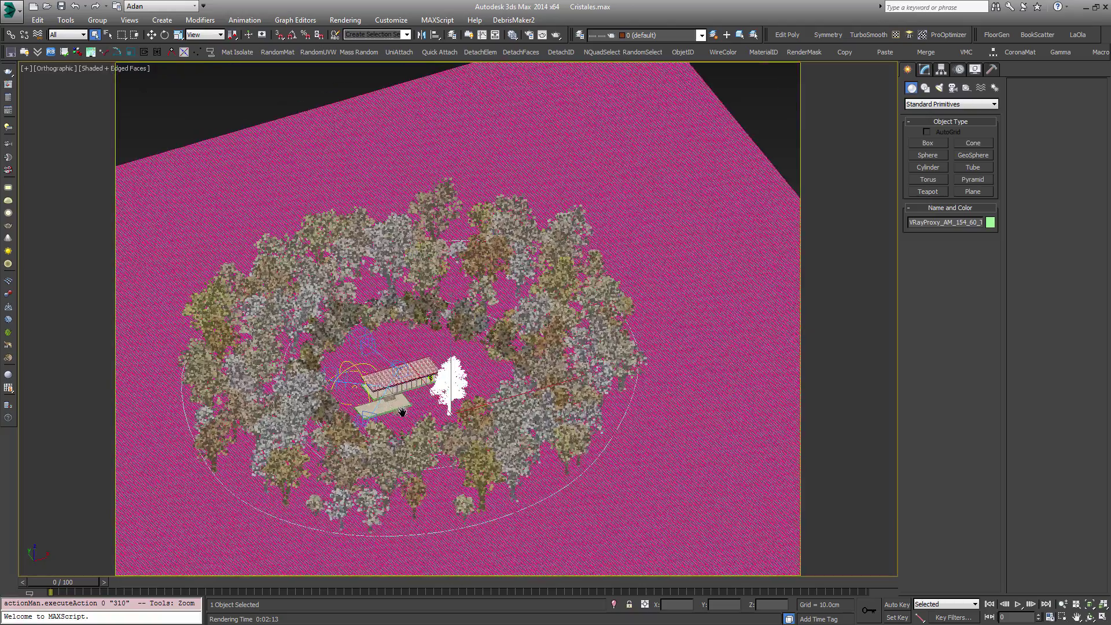
pyautogui.moveTo(403, 410); pyautogui.dragTo(436, 359, button='middle')
pyautogui.scroll(4, 442, 341)
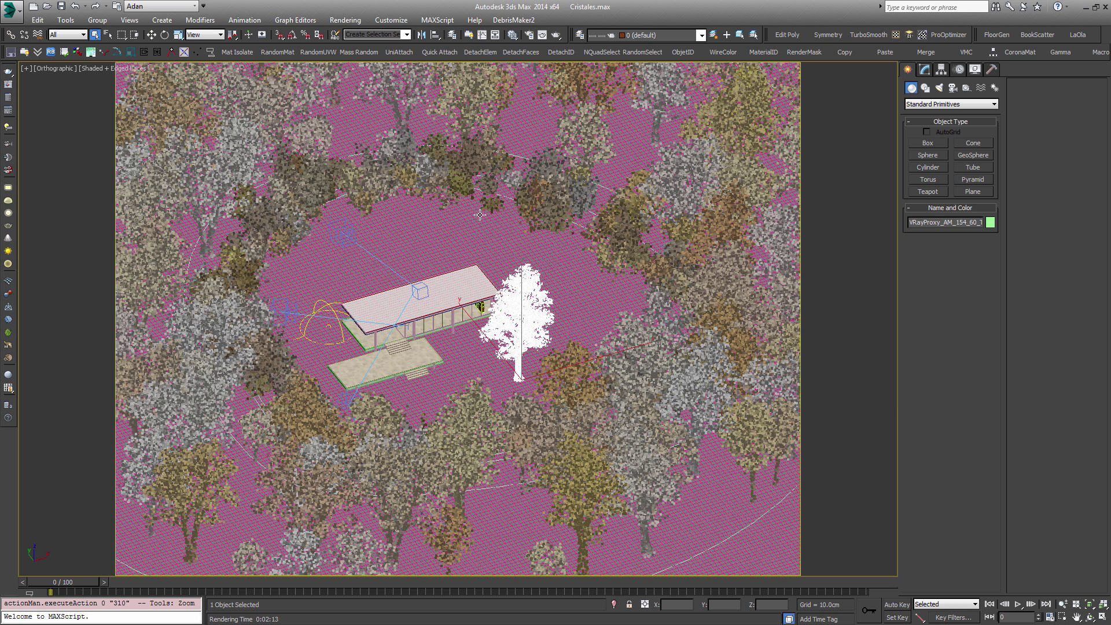
pyautogui.press('c')
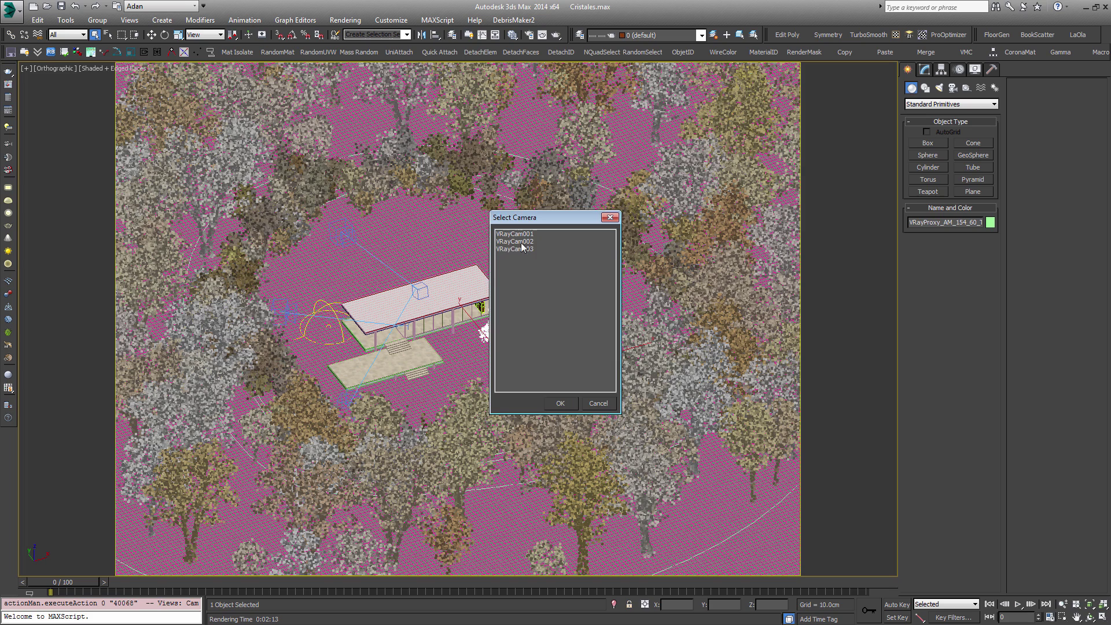
pyautogui.doubleClick(524, 248)
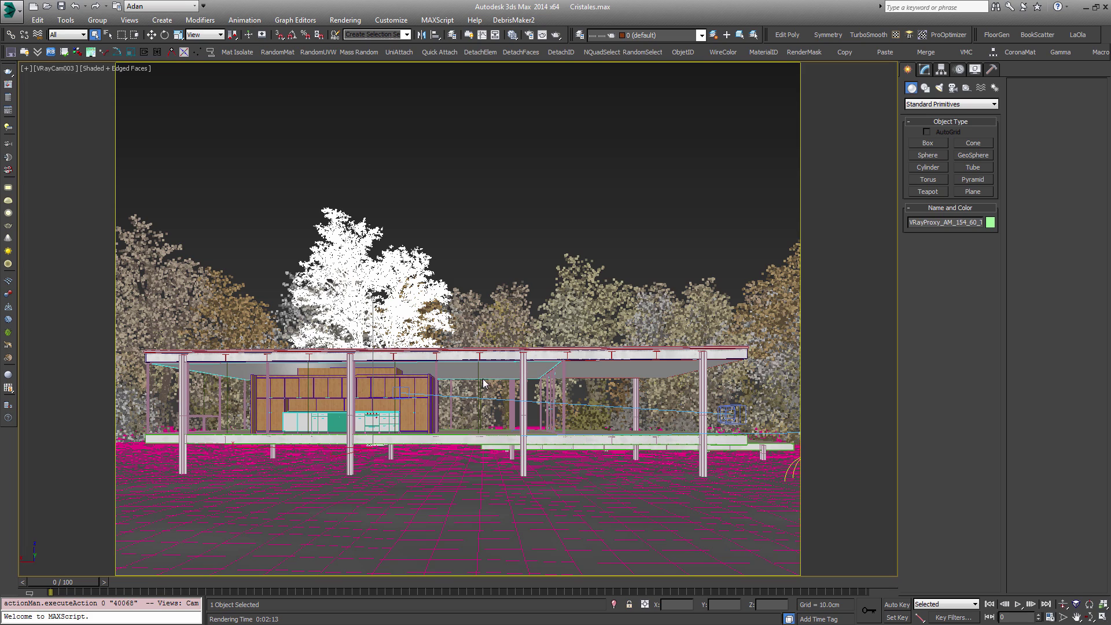
# Clear the tree selection and hide the Vegetacion layer.
pyautogui.click(482, 413)
pyautogui.click(401, 214)
pyautogui.click(580, 35)
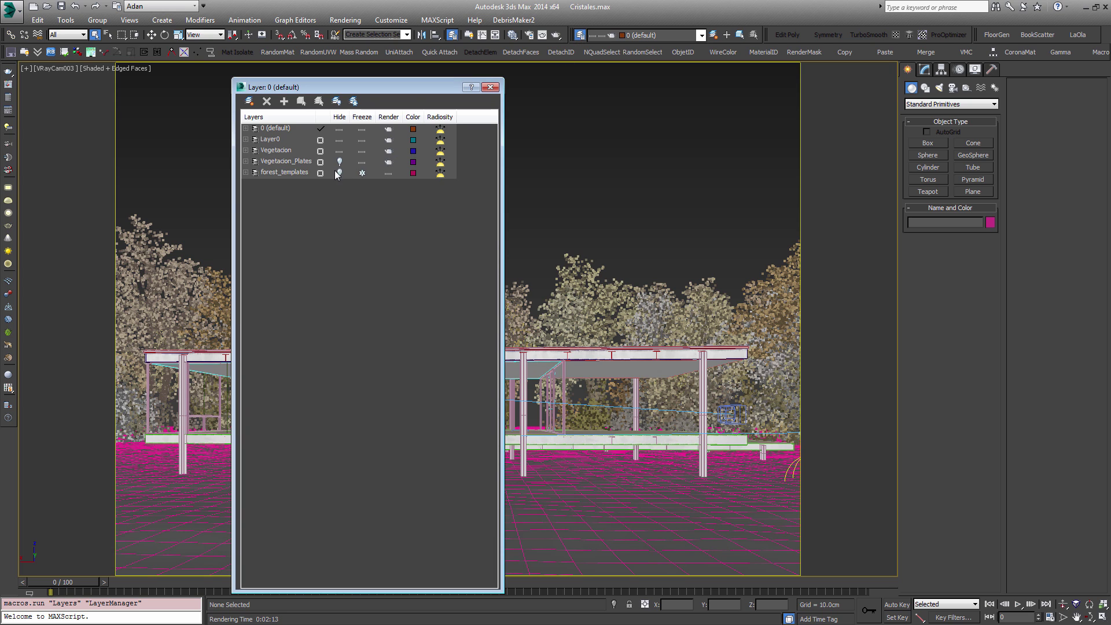
pyautogui.click(339, 151)
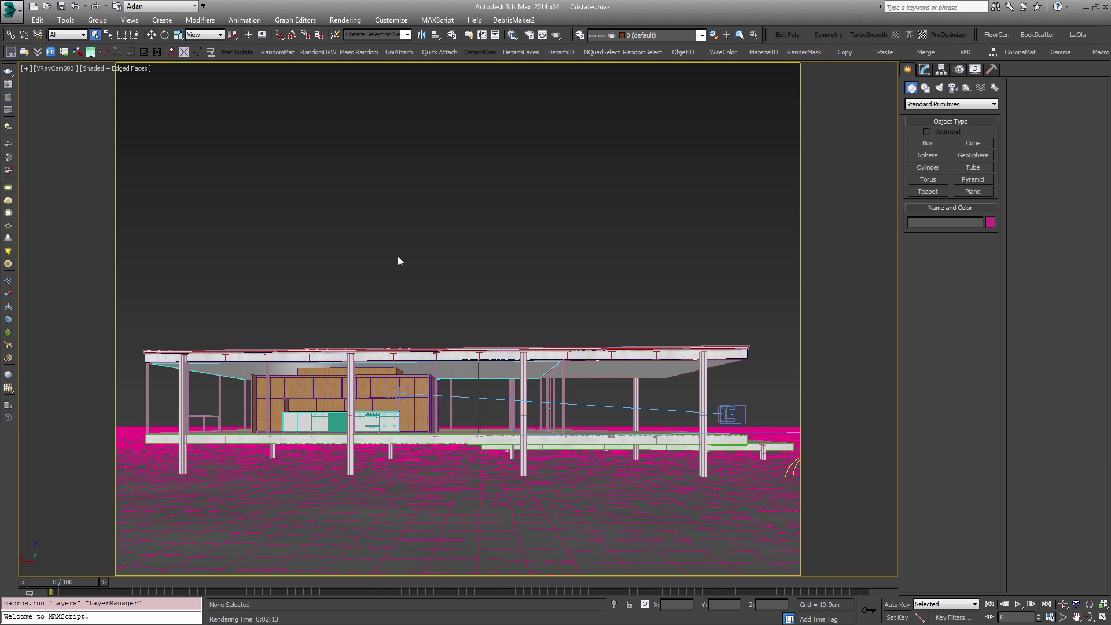
# Add a new VRayMtl node to an empty area of the Slate Material Editor.
pyautogui.press('m')
pyautogui.scroll(-3, 399, 324)
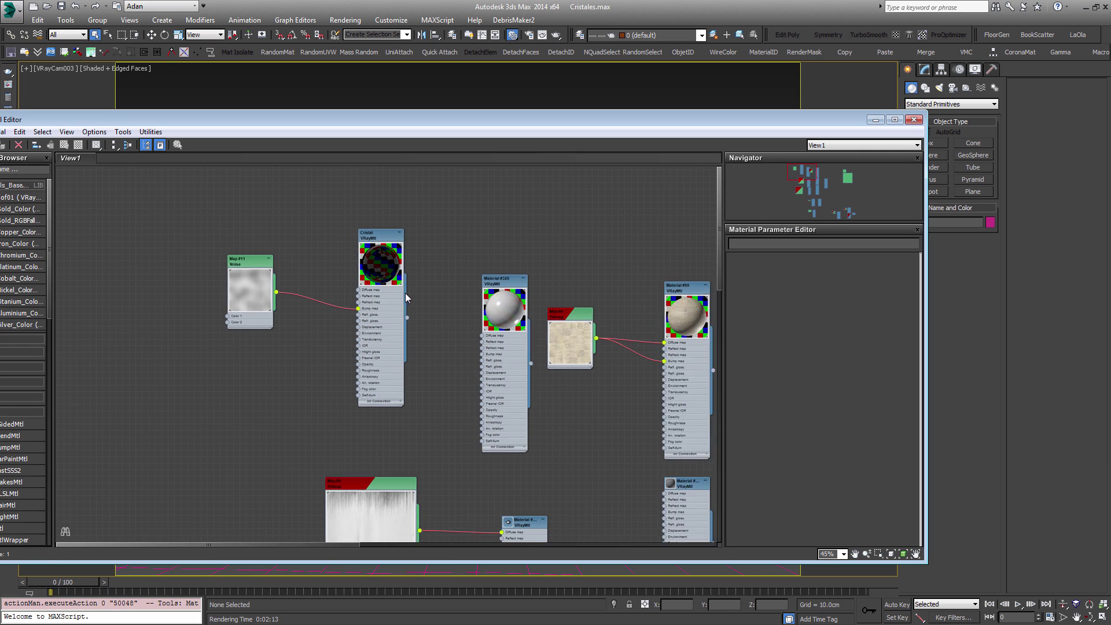
pyautogui.moveTo(191, 480); pyautogui.dragTo(484, 312, button='middle')
pyautogui.moveTo(260, 122); pyautogui.dragTo(501, 99)
pyautogui.moveTo(231, 505); pyautogui.dragTo(557, 282)
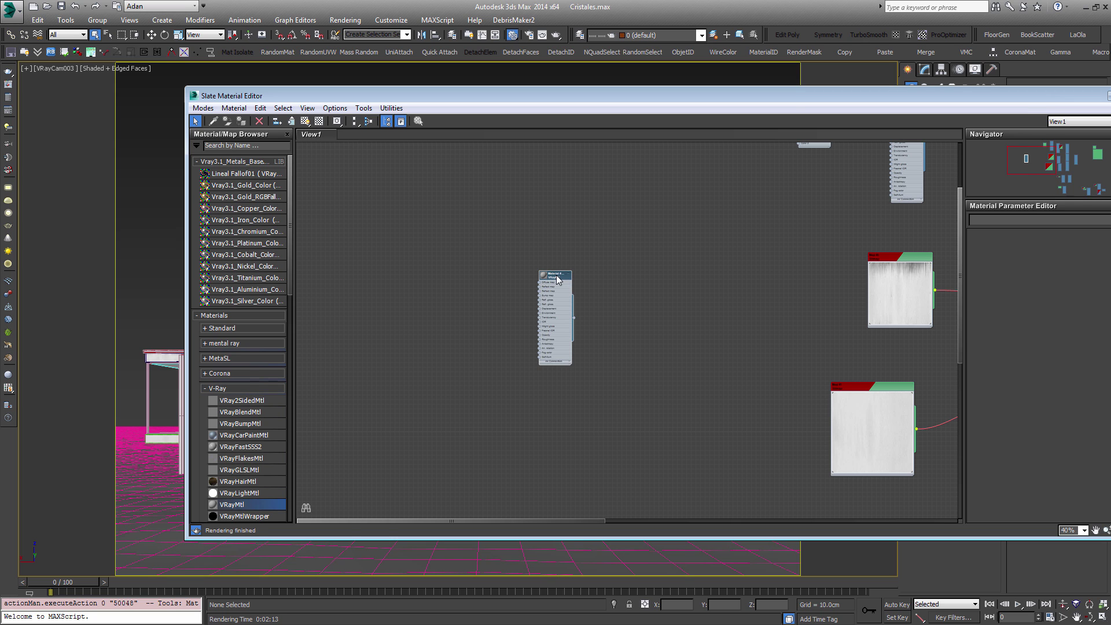
pyautogui.moveTo(778, 97); pyautogui.dragTo(576, 91)
# Set the new material's diffuse color to black and its reflection color to white.
pyautogui.click(831, 244)
pyautogui.moveTo(338, 117); pyautogui.dragTo(339, 71)
pyautogui.click(423, 171)
pyautogui.click(837, 266)
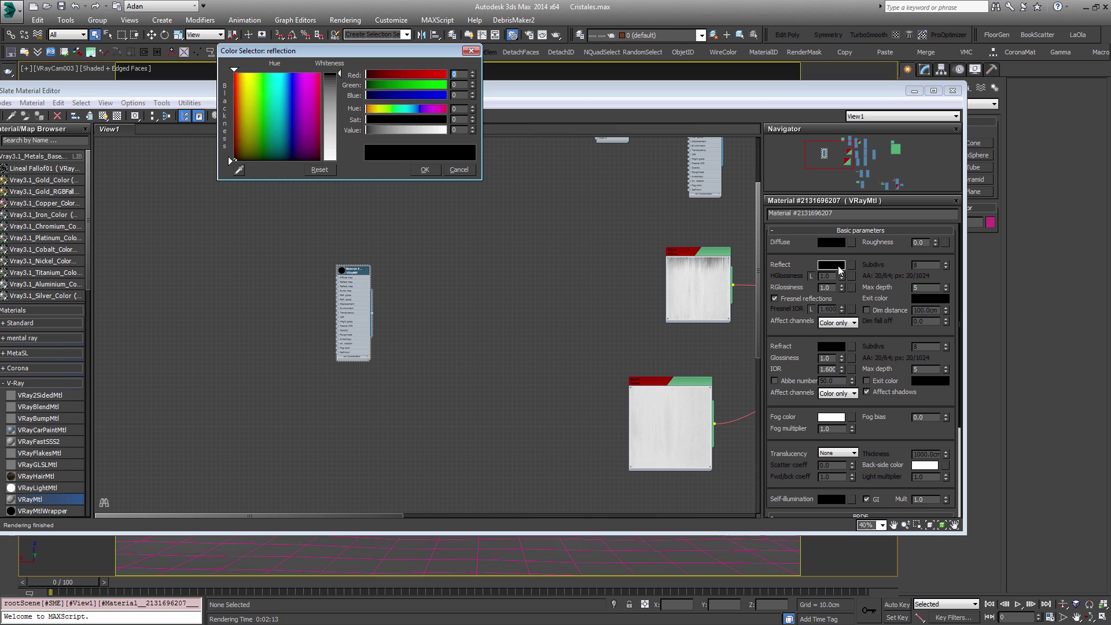
pyautogui.moveTo(343, 123); pyautogui.dragTo(340, 161)
pyautogui.click(424, 170)
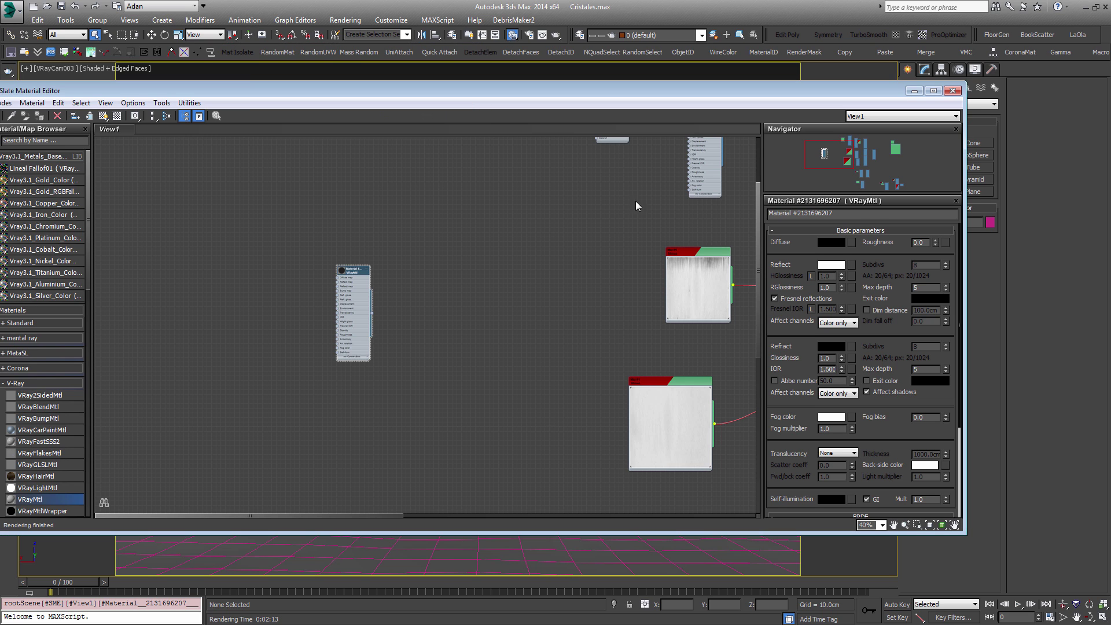
# Set the material's refraction color to white and its refraction IOR to 1.519.
pyautogui.click(831, 348)
pyautogui.moveTo(339, 123); pyautogui.dragTo(340, 161)
pyautogui.click(425, 169)
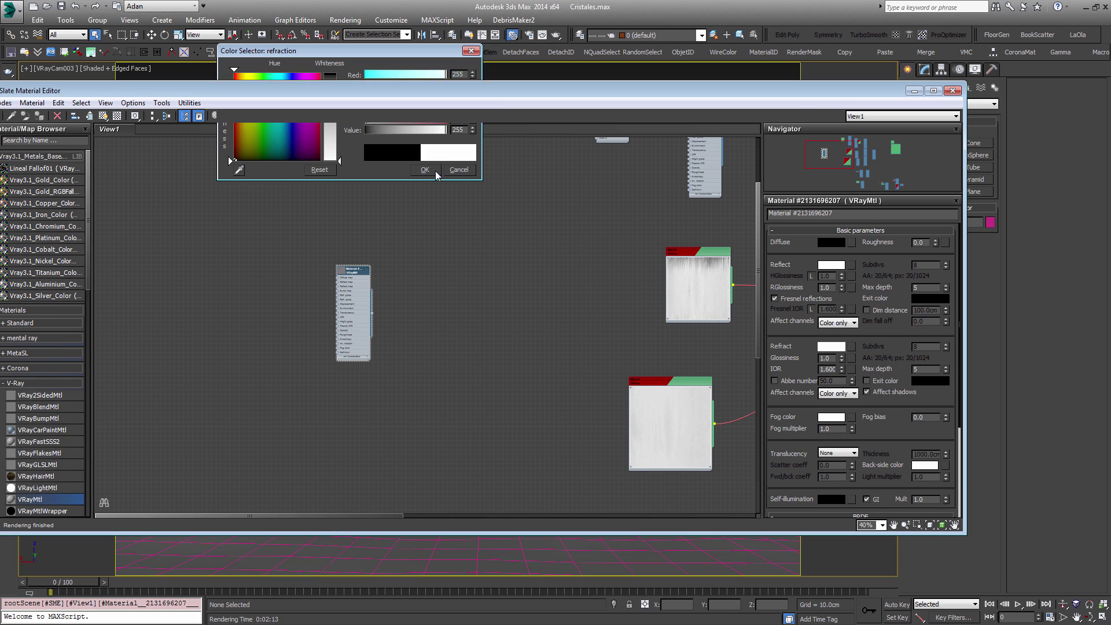
pyautogui.moveTo(821, 369); pyautogui.dragTo(1015, 402)
pyautogui.write('1.519')
pyautogui.press('Return')
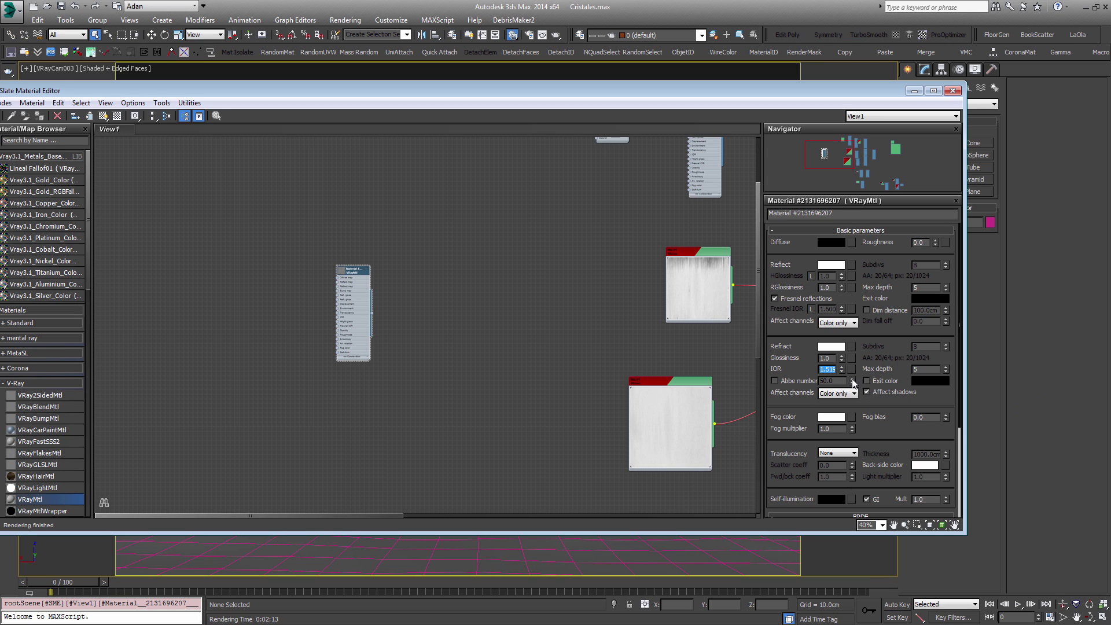
# Enlarge the new material node's preview and reposition the node.
pyautogui.click(827, 371)
pyautogui.moveTo(819, 371); pyautogui.dragTo(863, 374)
pyautogui.moveTo(836, 370); pyautogui.dragTo(758, 373)
pyautogui.doubleClick(342, 270)
pyautogui.moveTo(353, 271); pyautogui.dragTo(381, 255)
# Select the house's glass panes through the cristales selection set and close the material editor.
pyautogui.moveTo(891, 93); pyautogui.dragTo(781, 515)
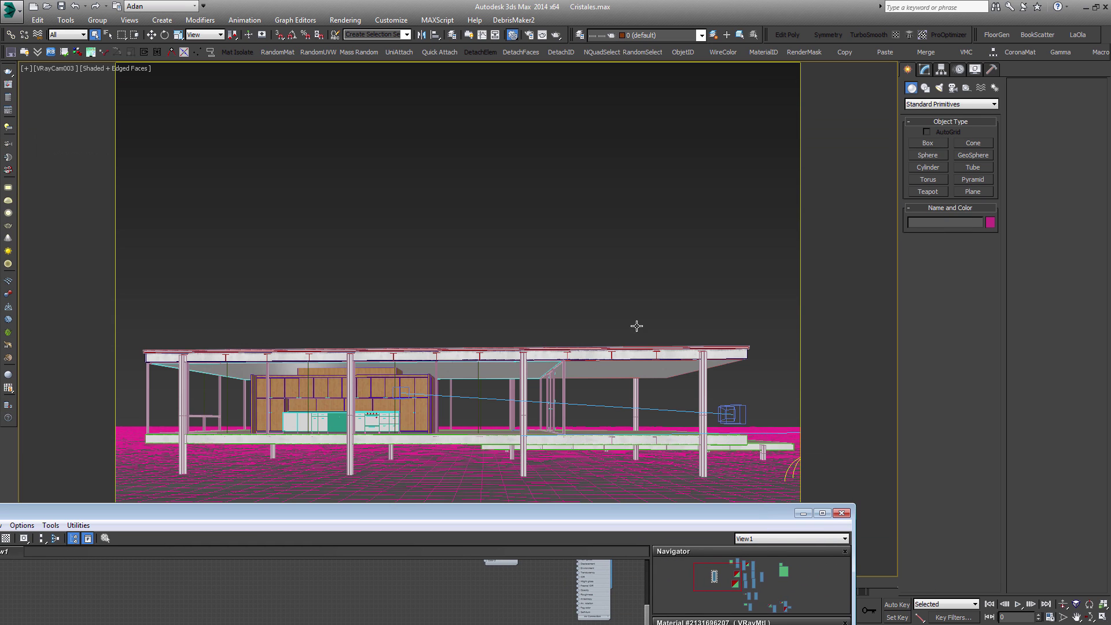
pyautogui.click(407, 35)
pyautogui.click(399, 57)
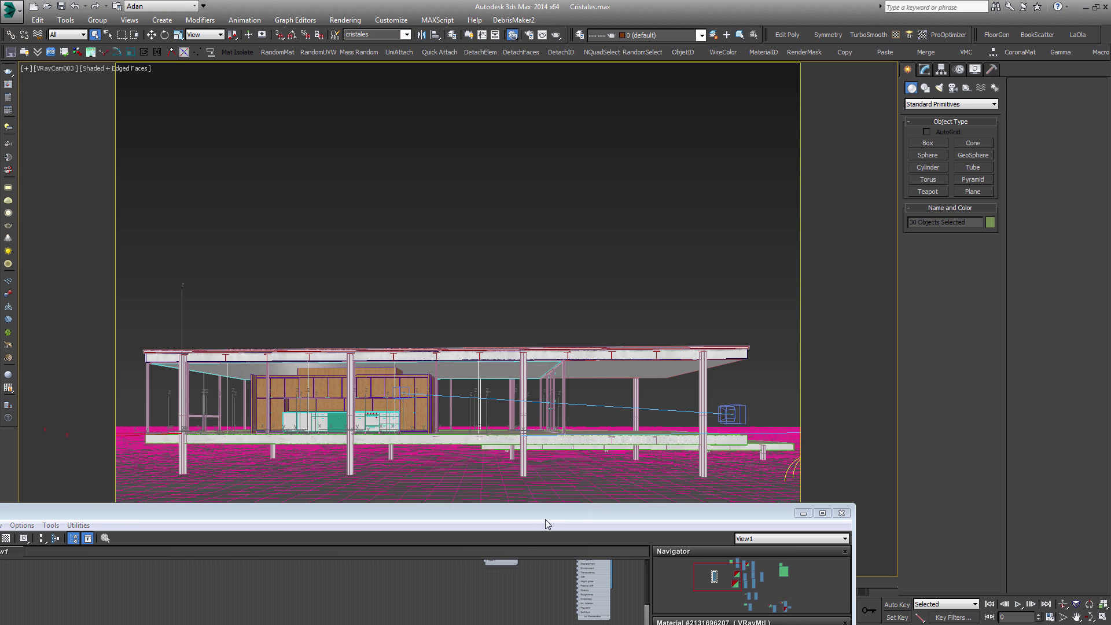
pyautogui.moveTo(545, 519); pyautogui.dragTo(754, 172)
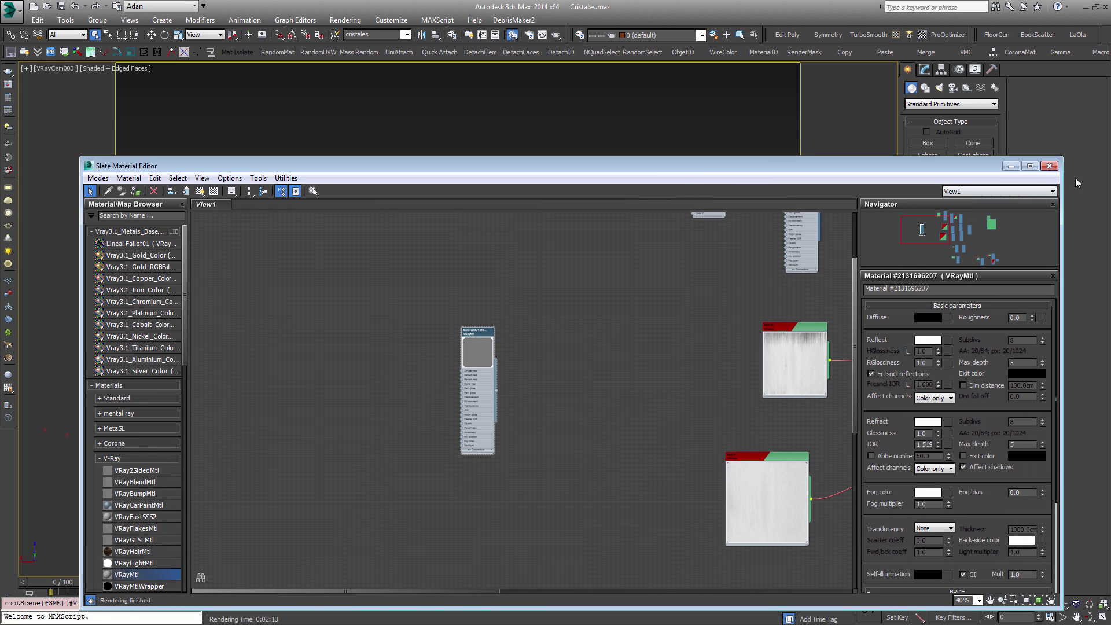
pyautogui.click(1049, 166)
# Inspect the house in a wireframe top view and select VRayLight001 near its corner.
pyautogui.click(542, 377)
pyautogui.press('t')
pyautogui.press('z')
pyautogui.scroll(10, 410, 263)
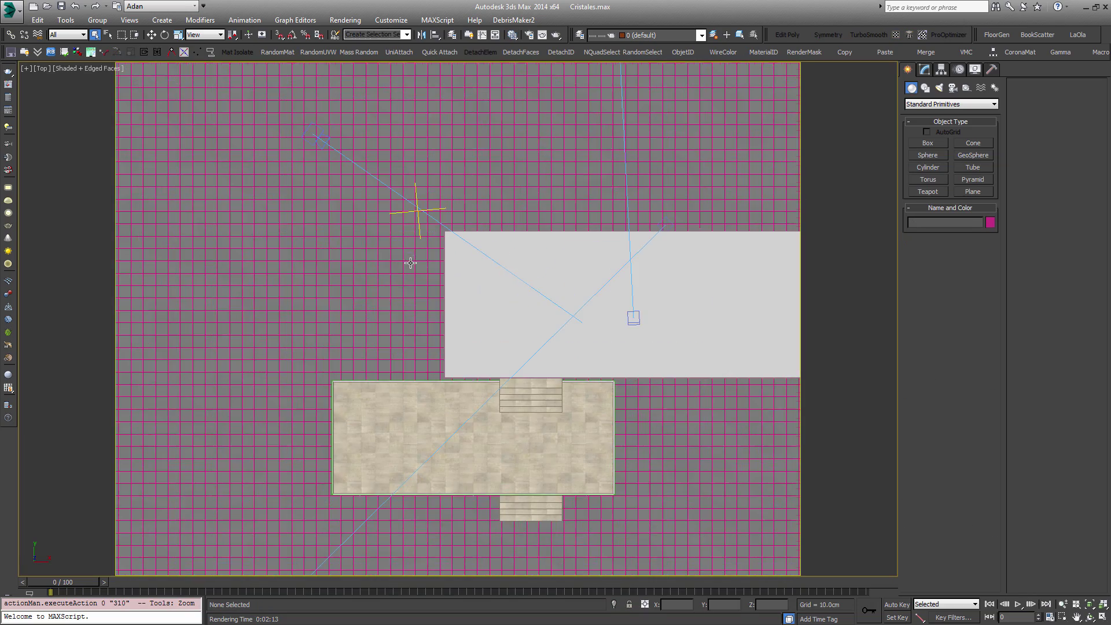
pyautogui.press('F3')
pyautogui.click(418, 217)
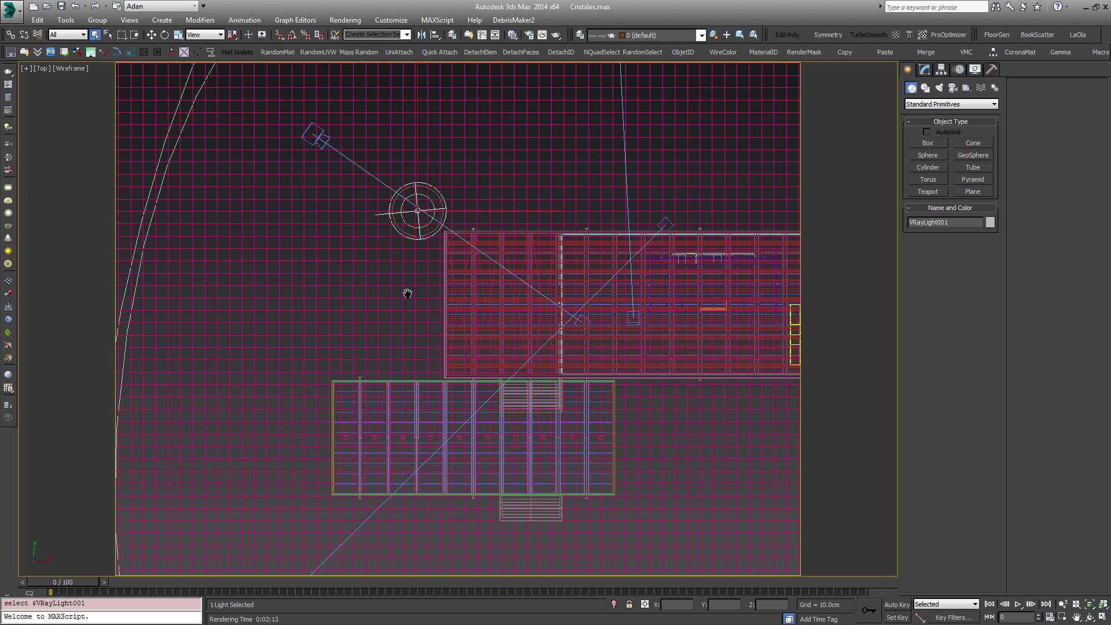
# Return to the VRayCam003 view, clear the selection, and render it.
pyautogui.press('c')
pyautogui.doubleClick(530, 247)
pyautogui.click(530, 255)
pyautogui.hotkey('shift', 'q')
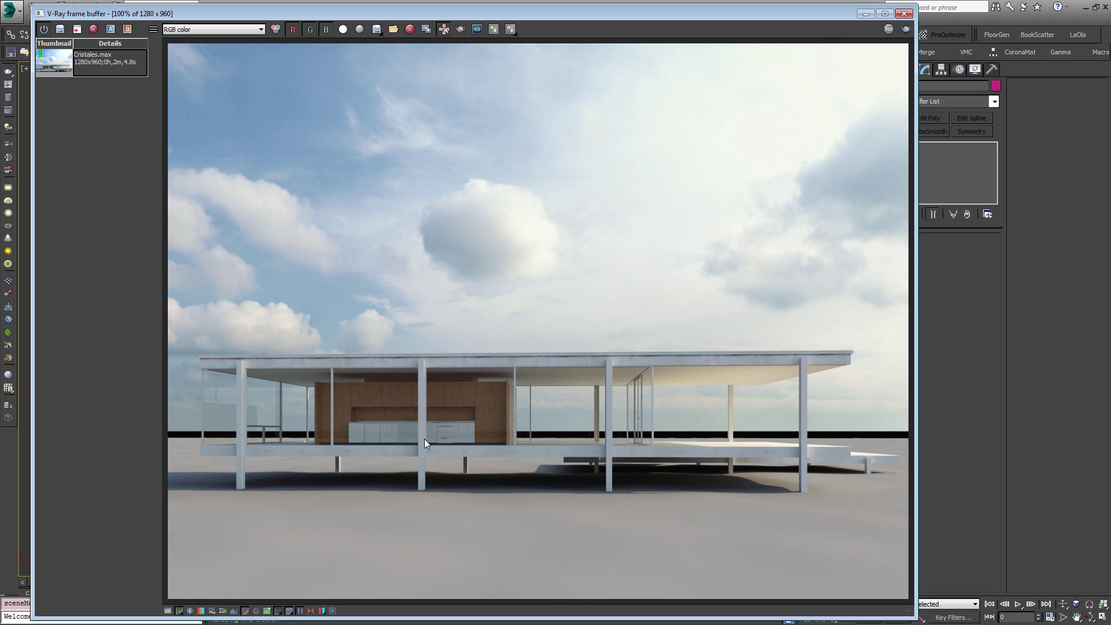
# Mark a render region over the glass bay in front of the kitchen and minimize the frame buffer.
pyautogui.scroll(1, 425, 438)
pyautogui.click(445, 34)
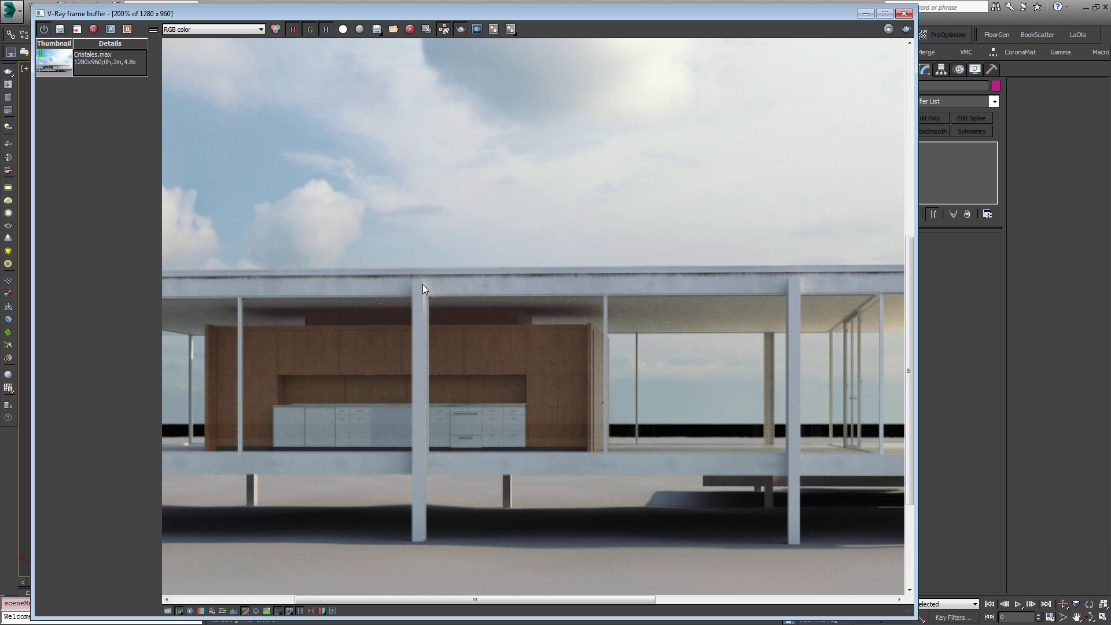
pyautogui.moveTo(419, 287); pyautogui.dragTo(240, 462)
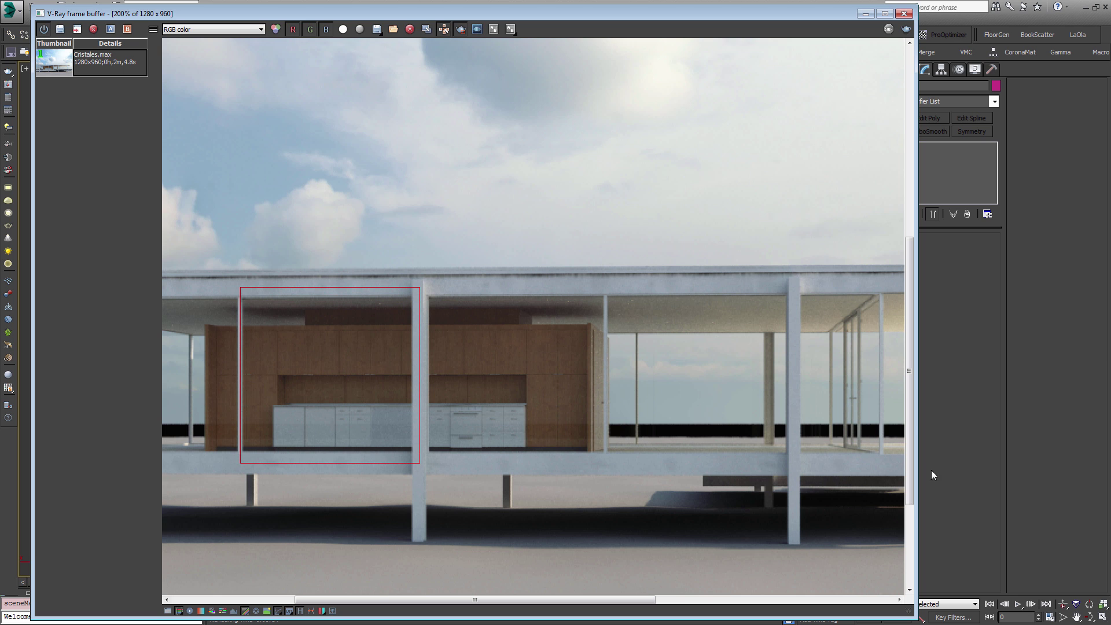
pyautogui.click(867, 13)
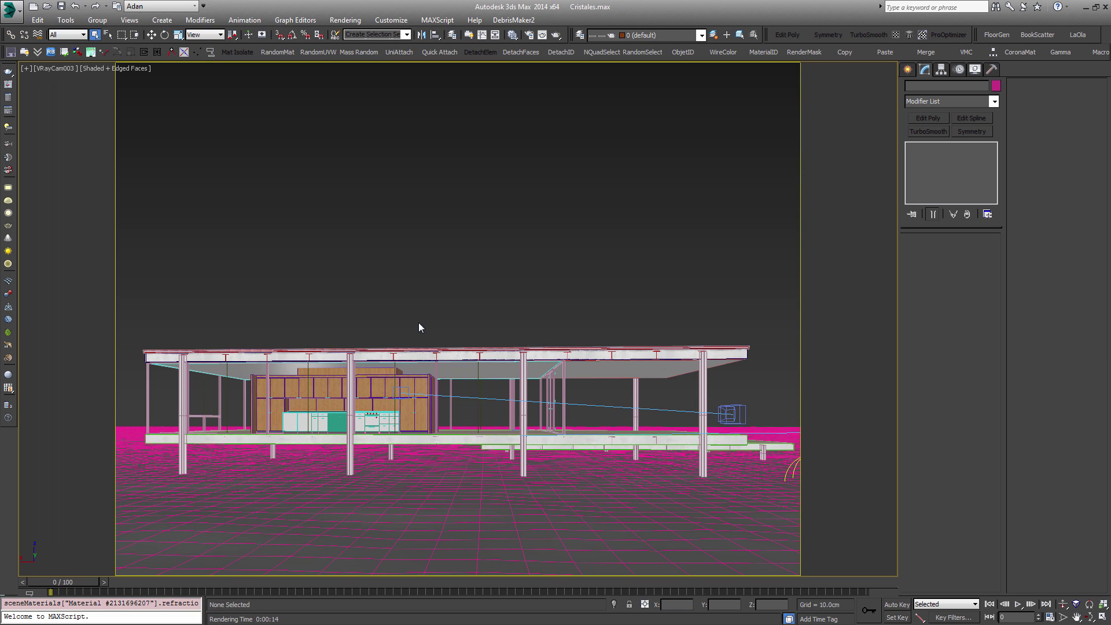
# Set the glass material's refraction IOR to 3.
pyautogui.press('m')
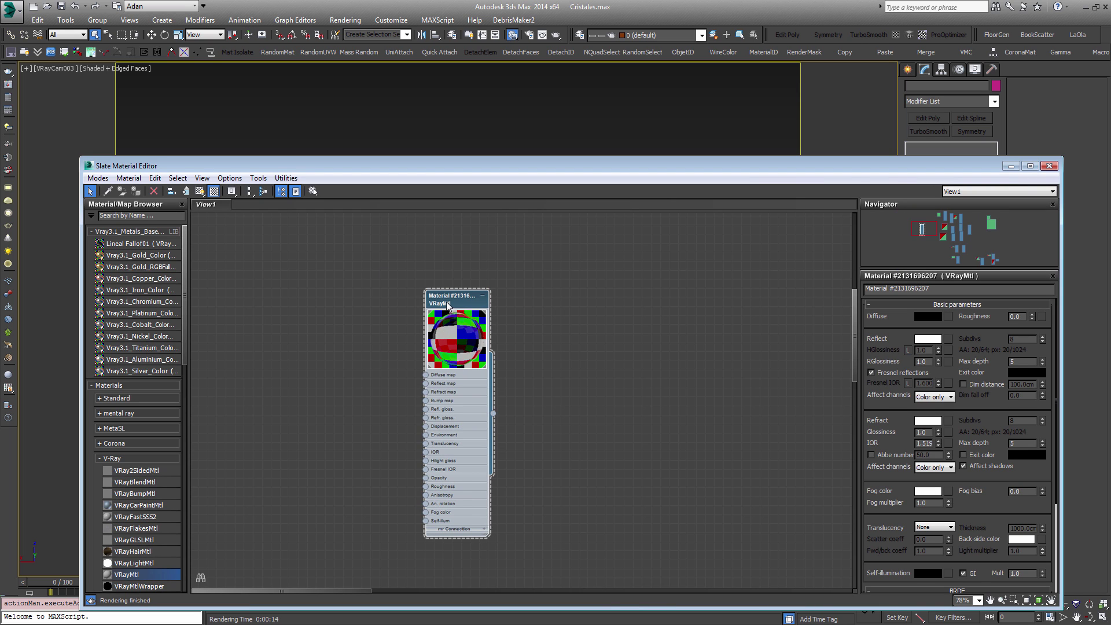
pyautogui.doubleClick(917, 444)
pyautogui.write('3')
pyautogui.press('Return')
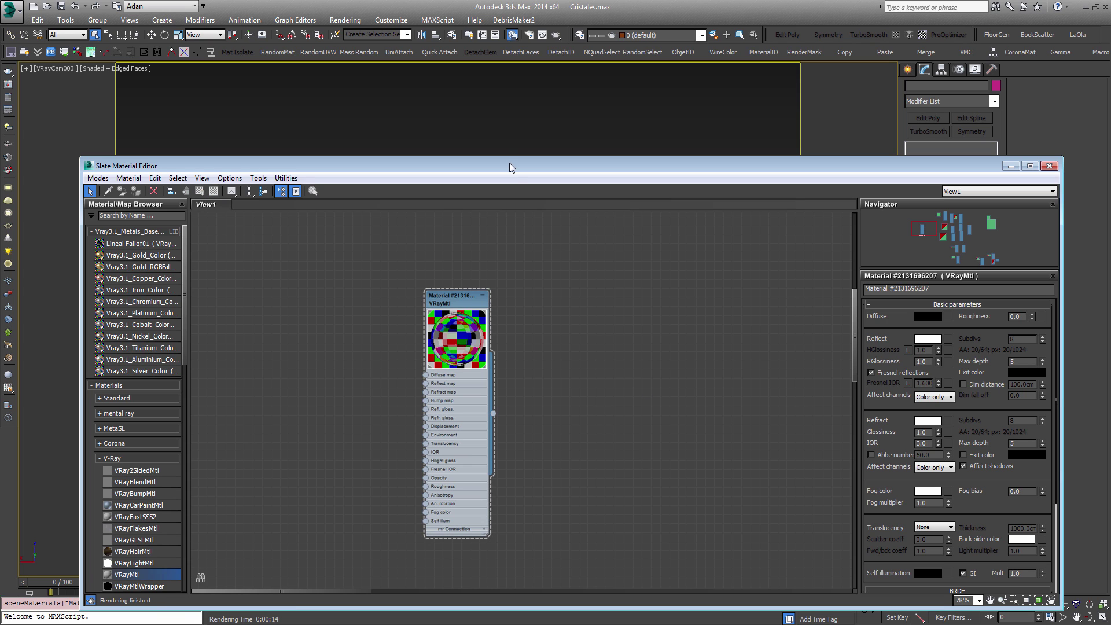
# Render the marked region, inspect the glass reflections up close, and close the frame buffer.
pyautogui.click(506, 126)
pyautogui.hotkey('shift', 'q')
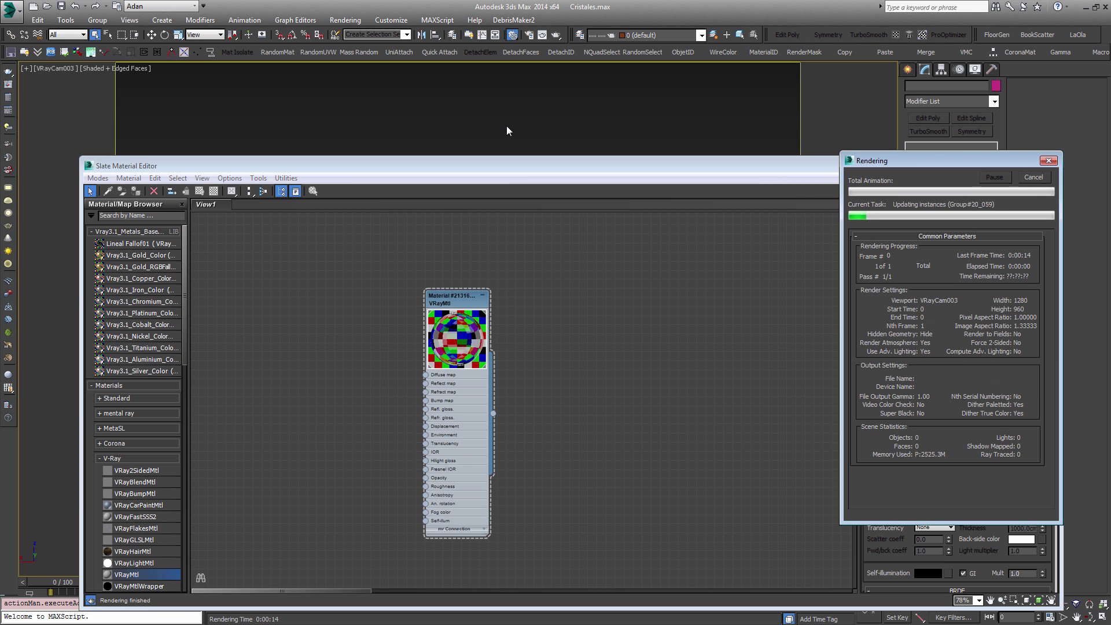
pyautogui.scroll(2, 431, 428)
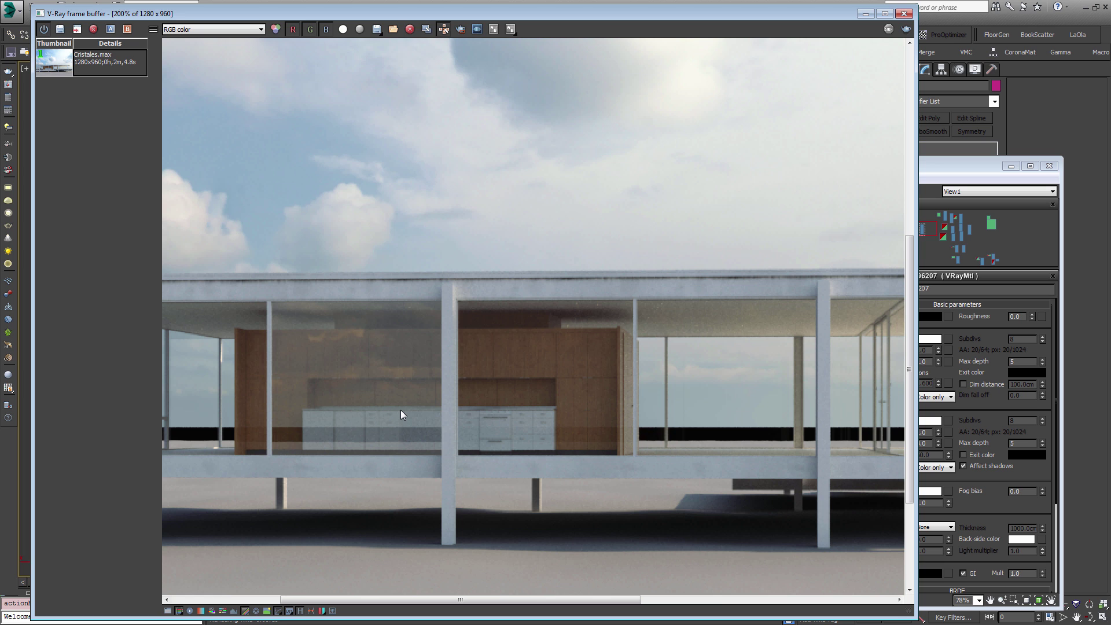
pyautogui.click(906, 14)
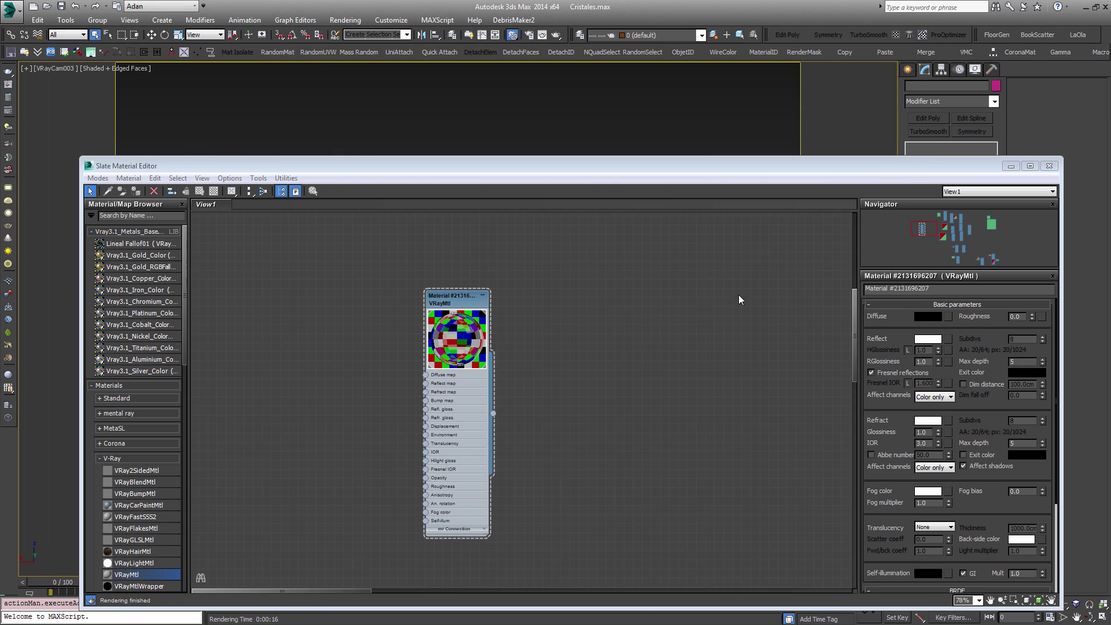
# Set the glass material's refraction IOR back to 1.519 and close the material editor.
pyautogui.moveTo(929, 444); pyautogui.dragTo(827, 439)
pyautogui.write('1.5')
pyautogui.press('Return')
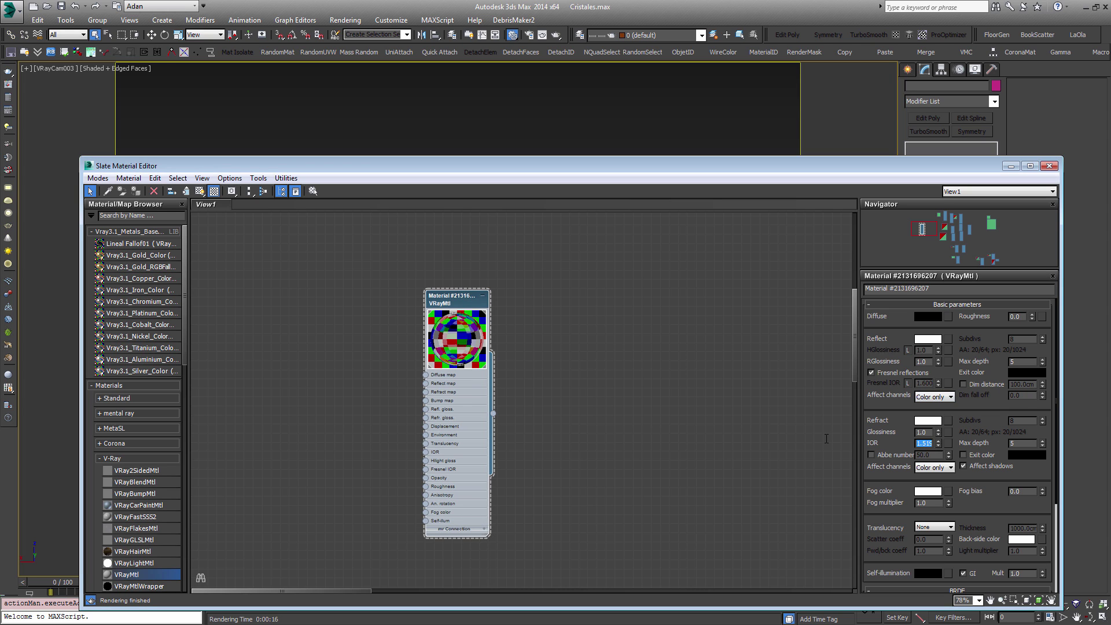
pyautogui.click(1049, 166)
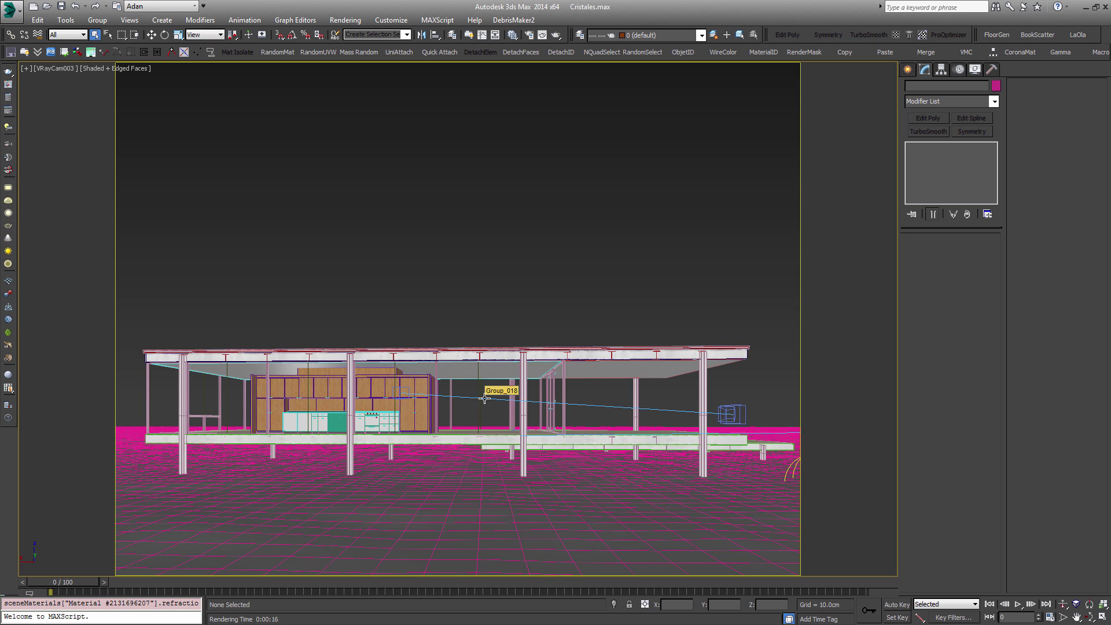
# Switch the viewport to the VRayCam002 camera.
pyautogui.press('c')
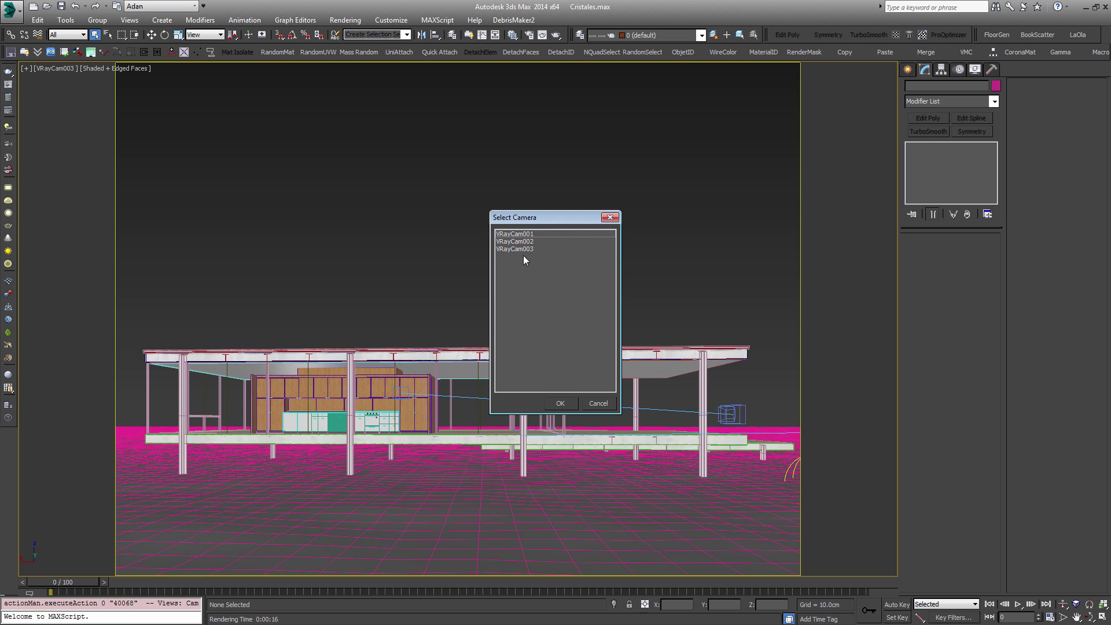
pyautogui.doubleClick(523, 248)
pyautogui.press('c')
pyautogui.doubleClick(510, 243)
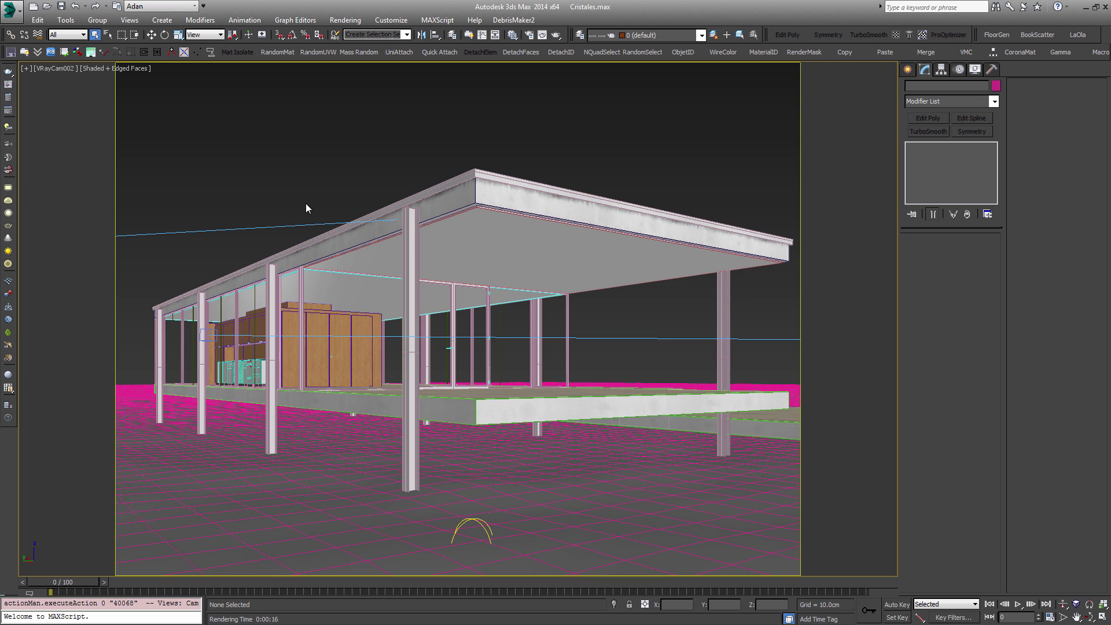
# Open the V-Ray frame buffer, render the VRayCam002 view with the current glass, and close the frame buffer.
pyautogui.click(6, 85)
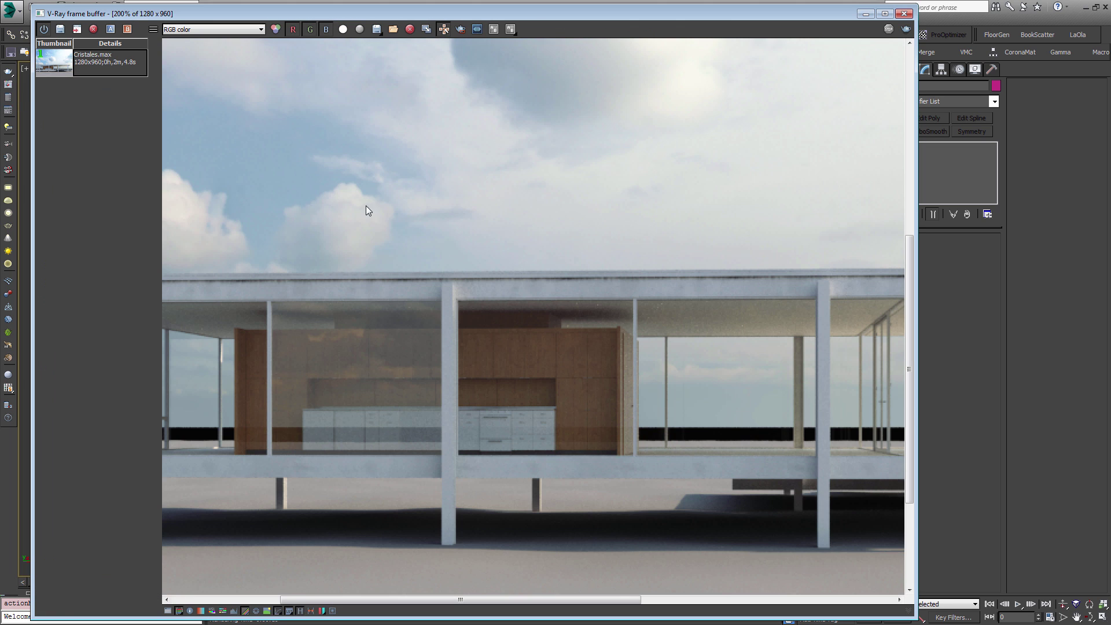
pyautogui.scroll(-1, 411, 229)
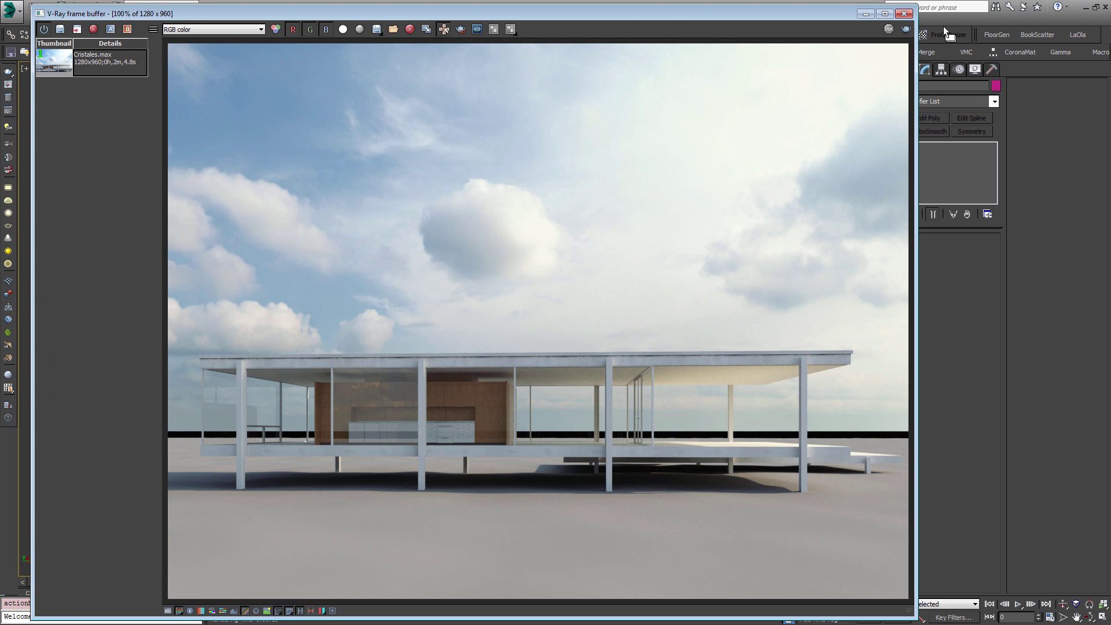
pyautogui.click(906, 30)
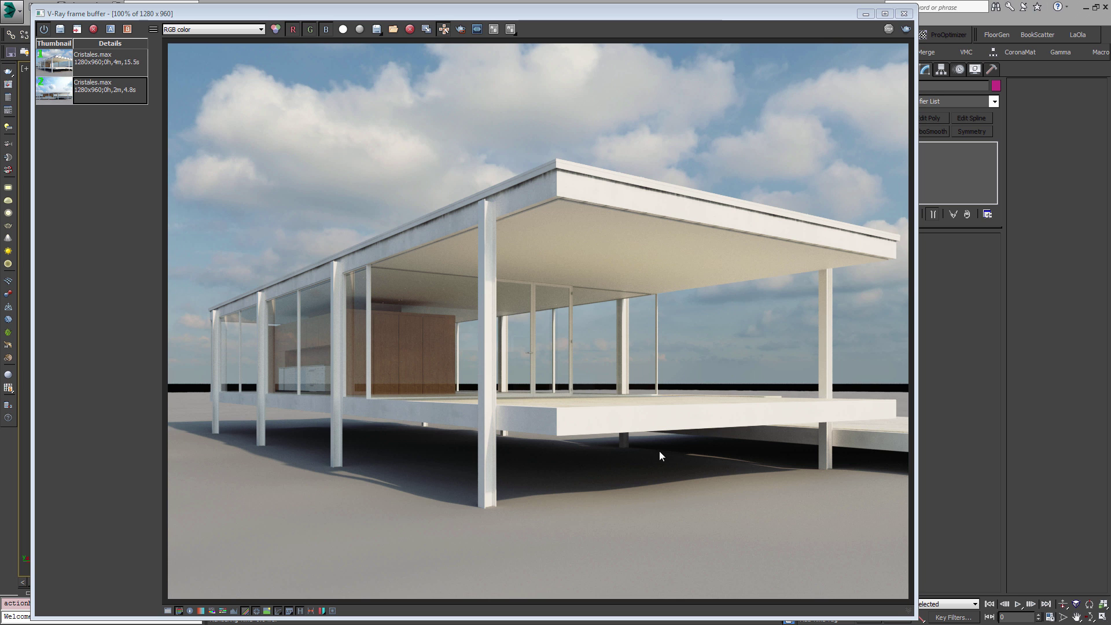
pyautogui.click(903, 13)
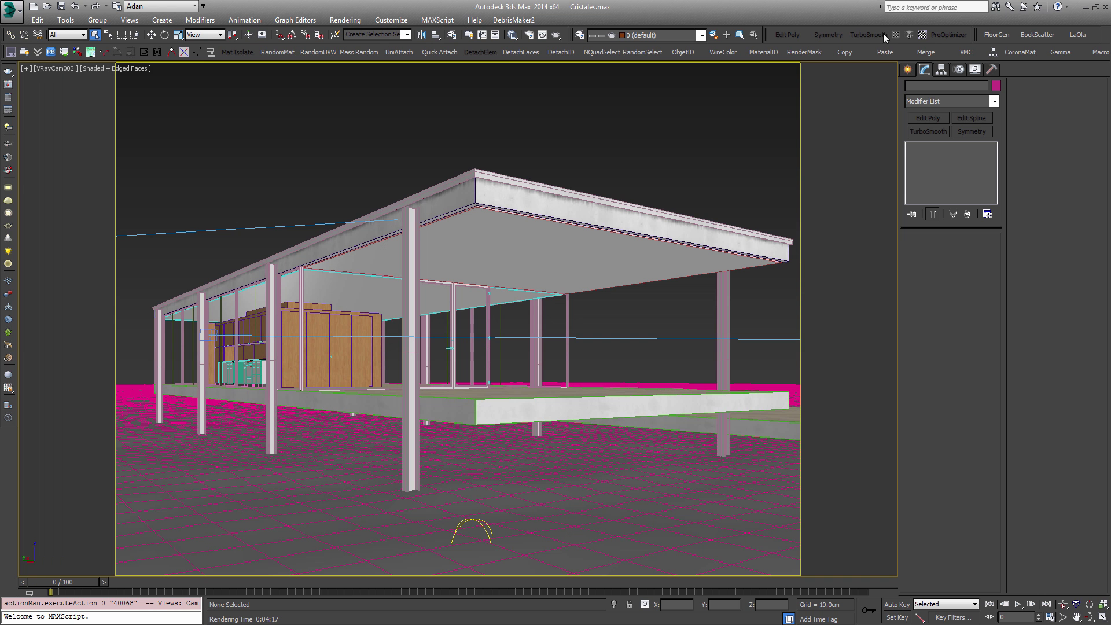
# Set the glass material's refraction fog color to a pale green.
pyautogui.press('m')
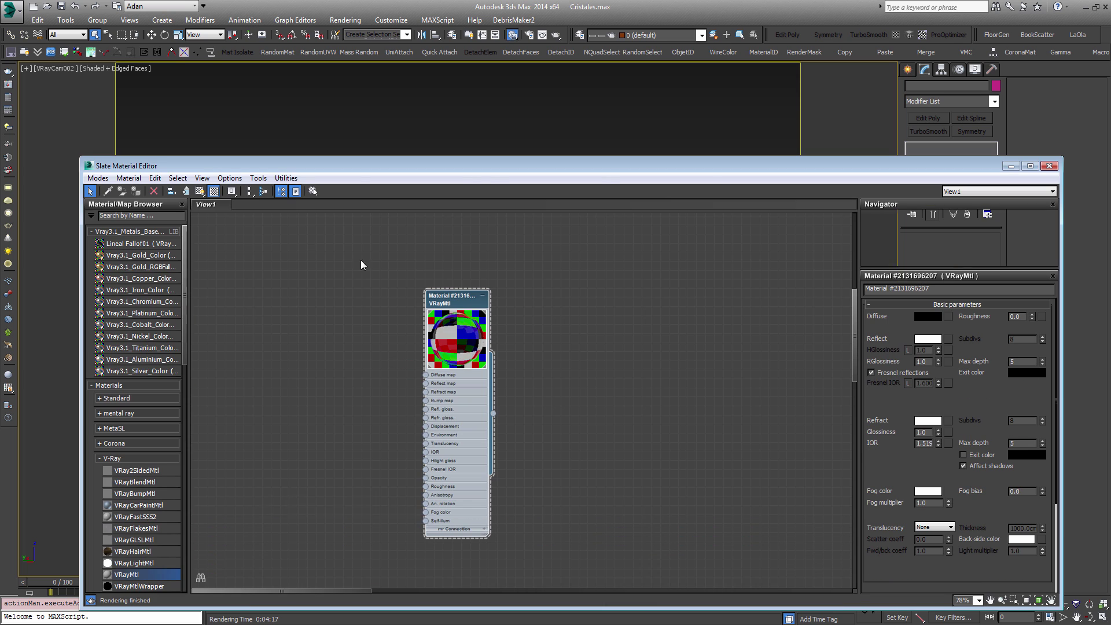
pyautogui.moveTo(644, 162); pyautogui.dragTo(599, 125)
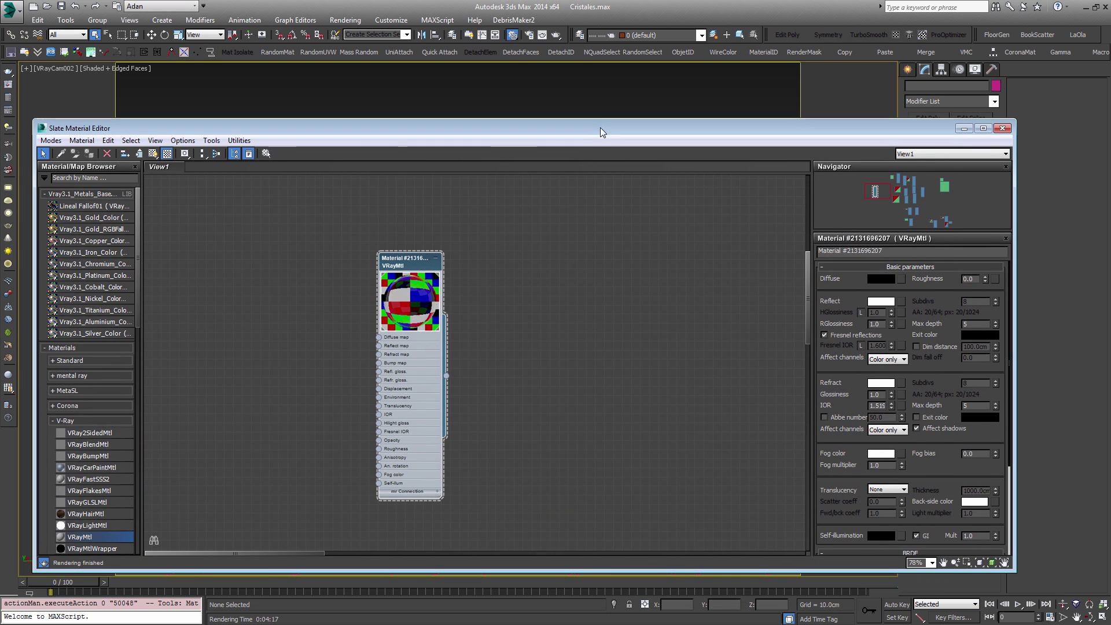
pyautogui.click(880, 456)
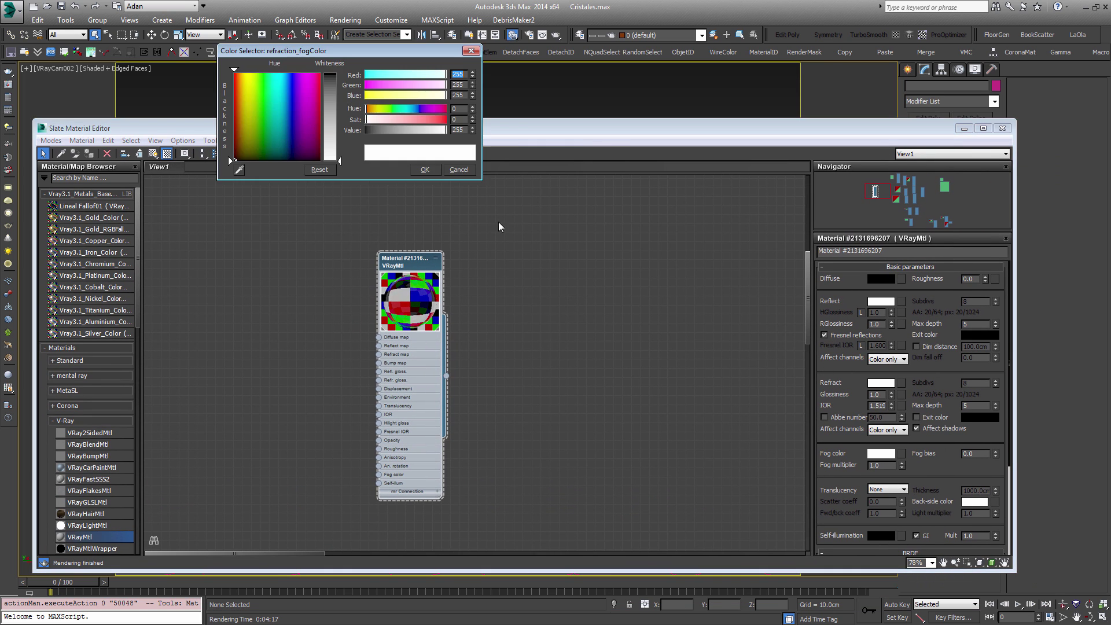
pyautogui.moveTo(259, 136); pyautogui.dragTo(272, 112)
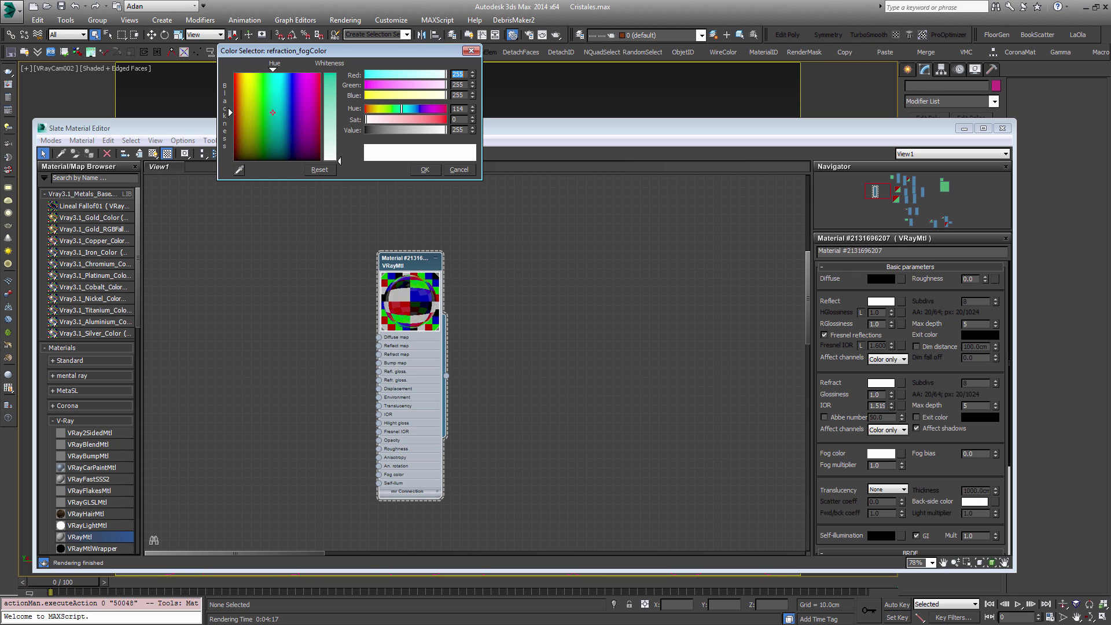
pyautogui.moveTo(340, 160); pyautogui.dragTo(340, 101)
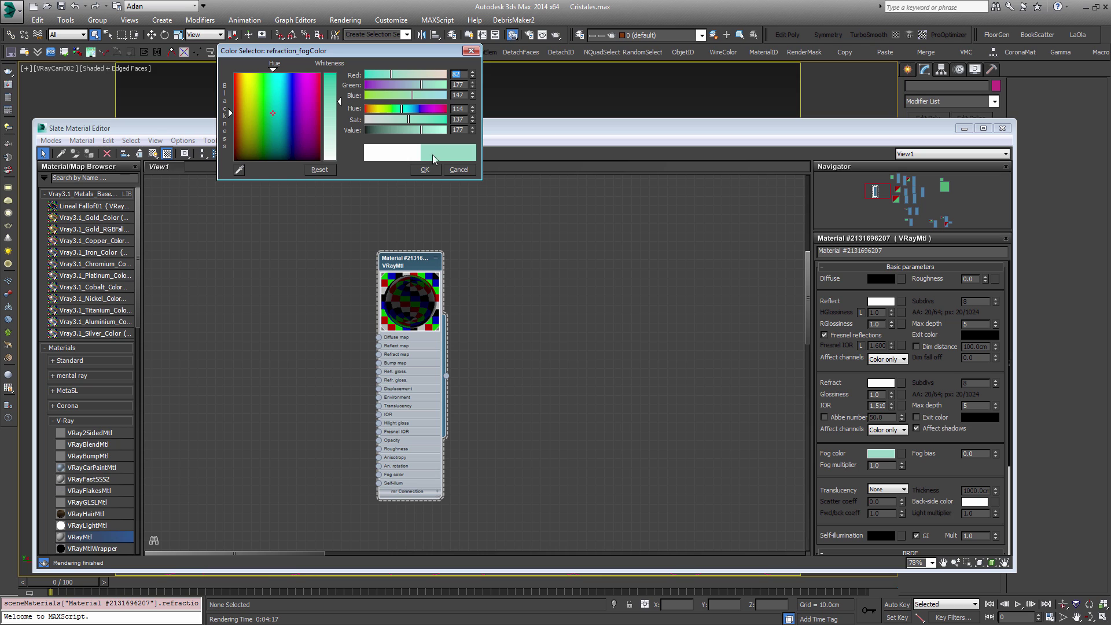
pyautogui.moveTo(400, 109); pyautogui.dragTo(397, 114)
pyautogui.click(426, 170)
# Set the glass material's fog multiplier to 0.2.
pyautogui.moveTo(866, 465); pyautogui.dragTo(843, 463)
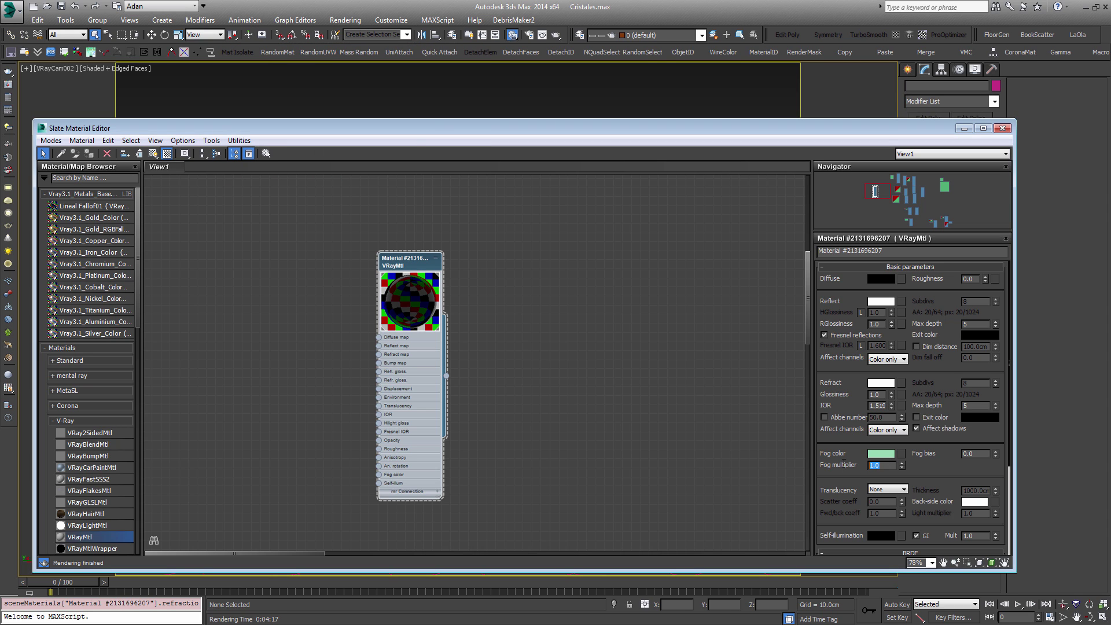
pyautogui.write('0.2')
pyautogui.press('Return')
pyautogui.write('0.2')
pyautogui.press('Return')
# Render the camera view to check the green-tinted glass and close the frame buffer.
pyautogui.click(1002, 128)
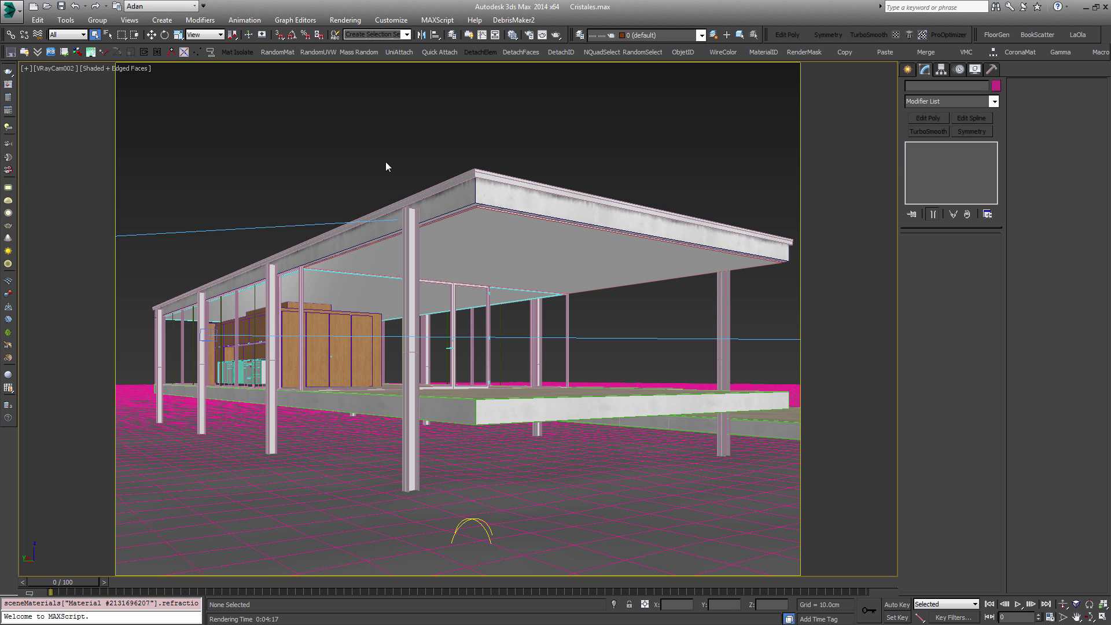
pyautogui.hotkey('shift', 'q')
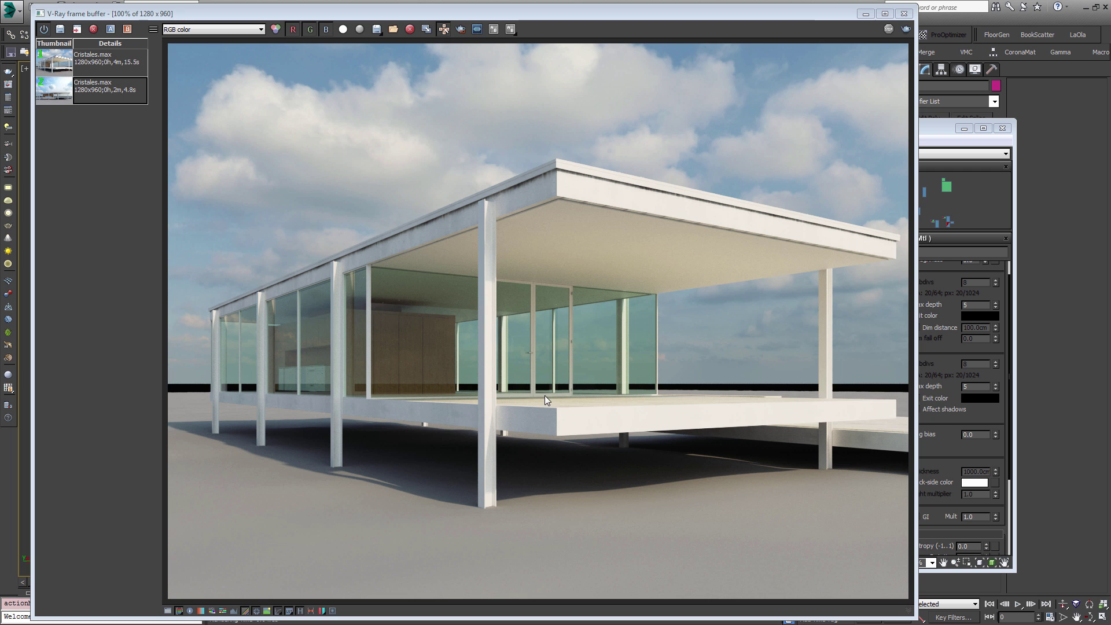
pyautogui.click(904, 13)
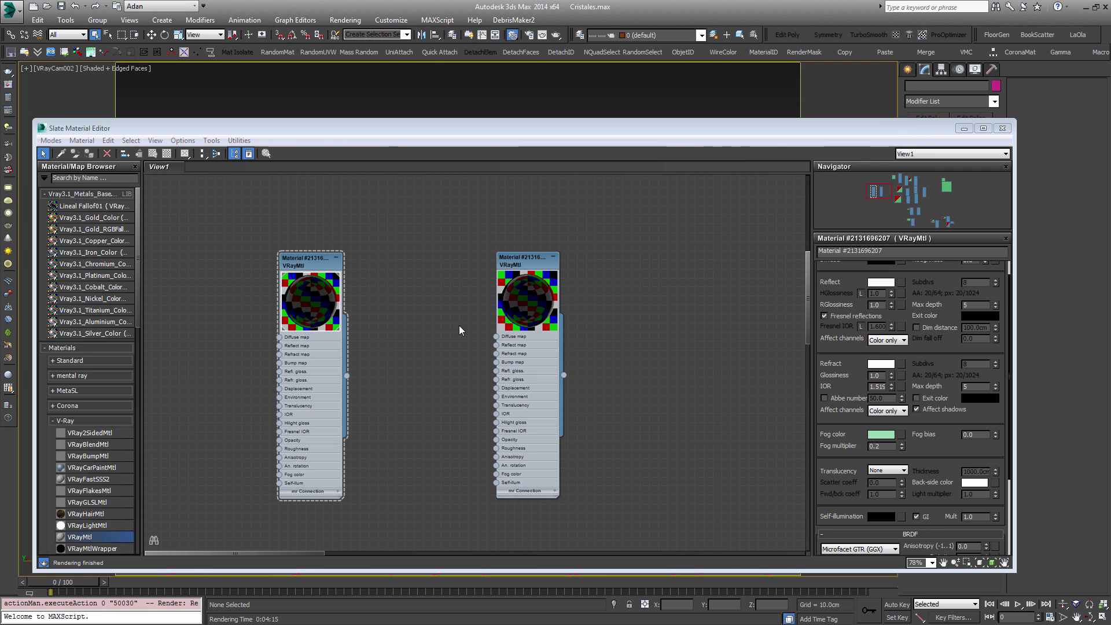
# Add a standard Noise map to the material graph and connect it to the selected glass material's bump map.
pyautogui.moveTo(440, 286); pyautogui.dragTo(543, 270, button='middle')
pyautogui.click(399, 248)
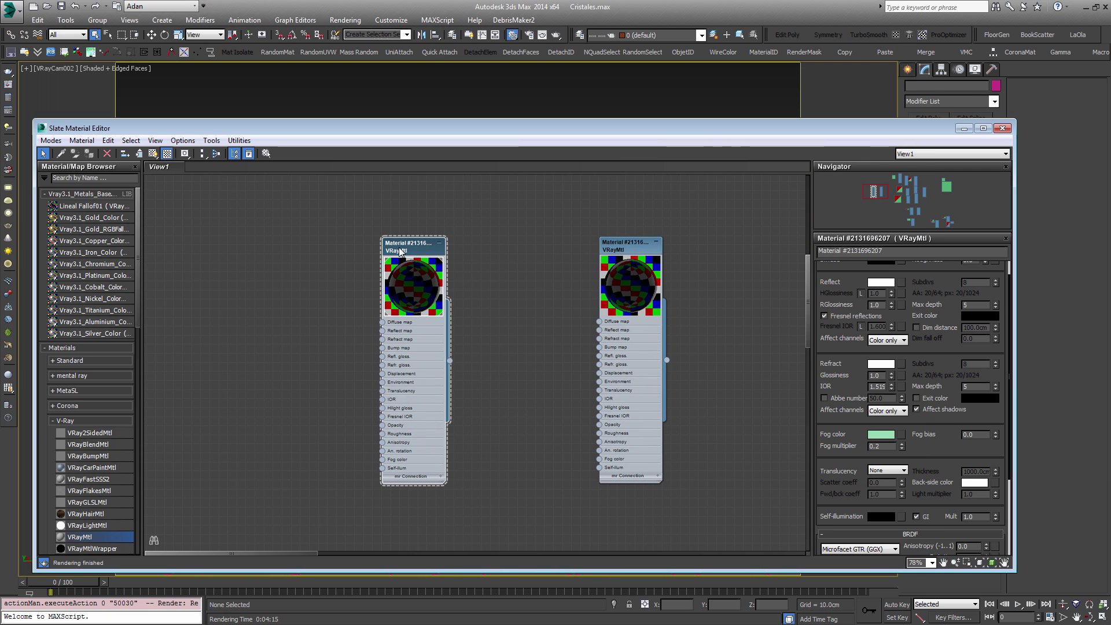
pyautogui.moveTo(242, 453); pyautogui.dragTo(295, 449, button='middle')
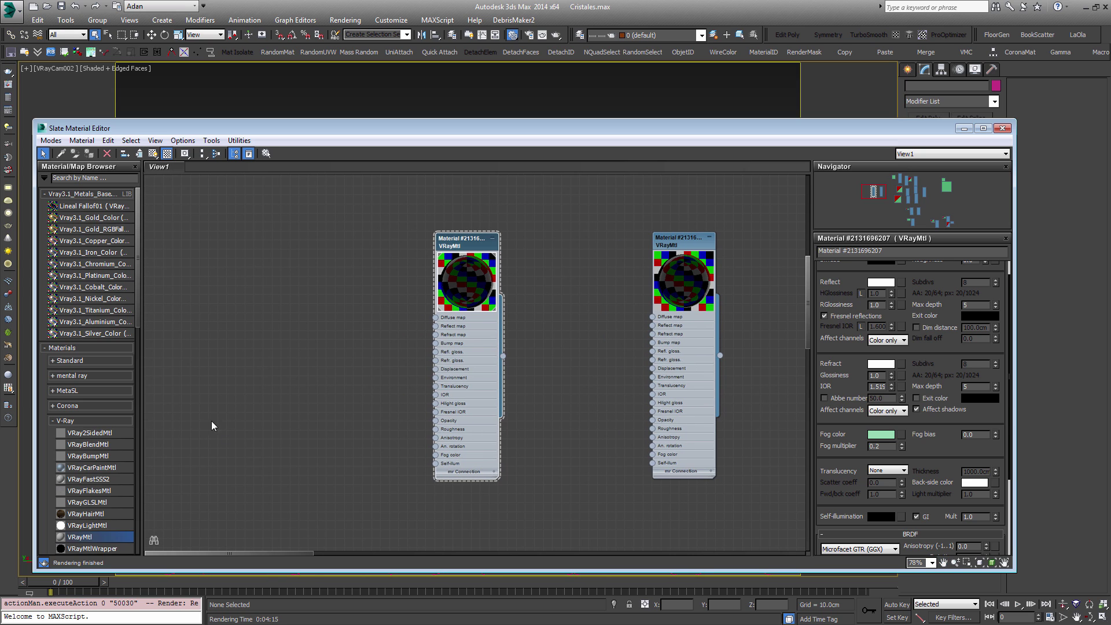
pyautogui.moveTo(140, 272); pyautogui.dragTo(131, 519)
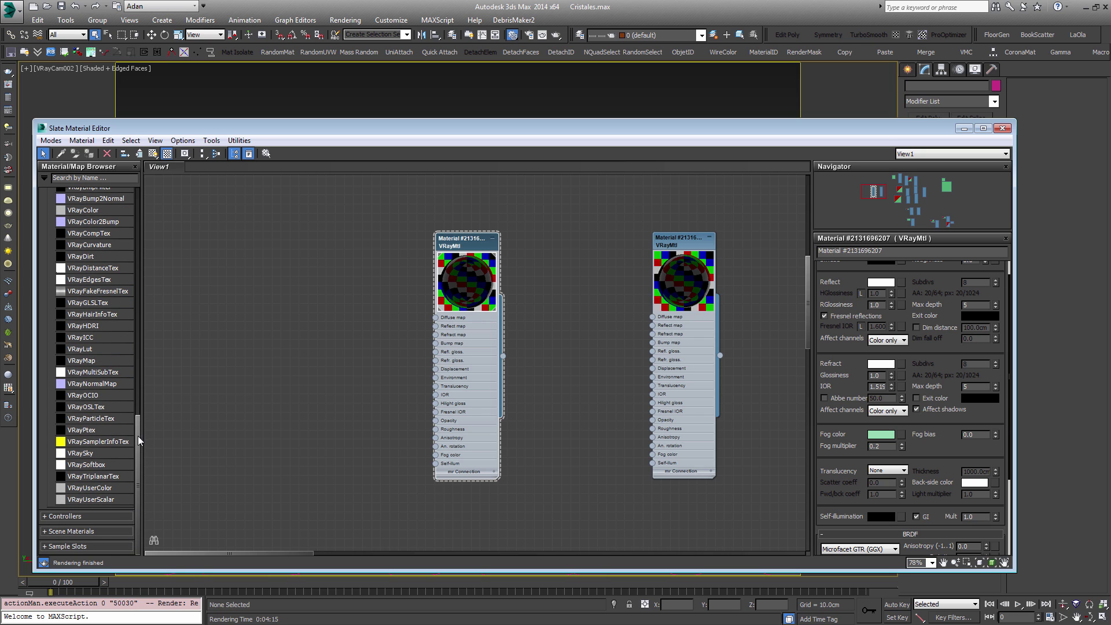
pyautogui.moveTo(138, 436); pyautogui.dragTo(143, 403)
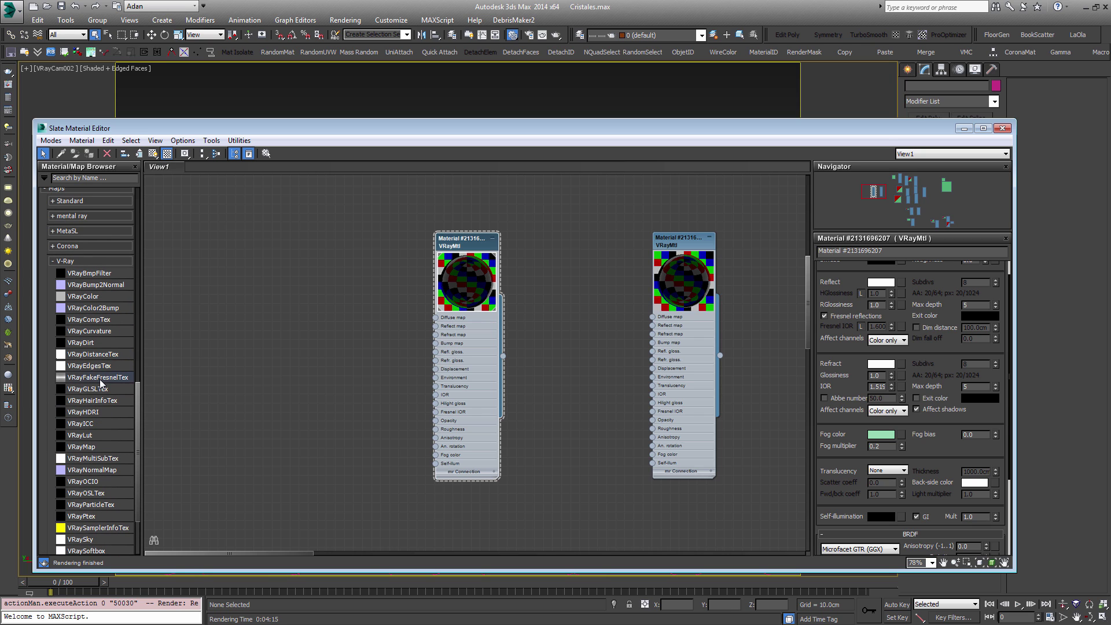
pyautogui.scroll(3, 91, 342)
pyautogui.click(71, 243)
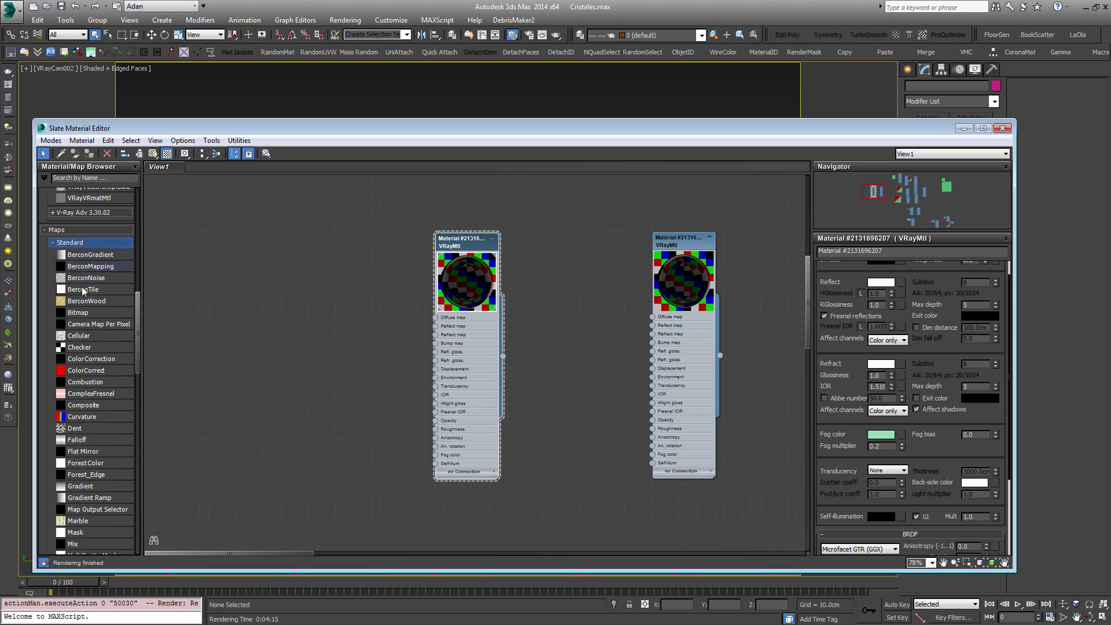
pyautogui.scroll(-3, 94, 485)
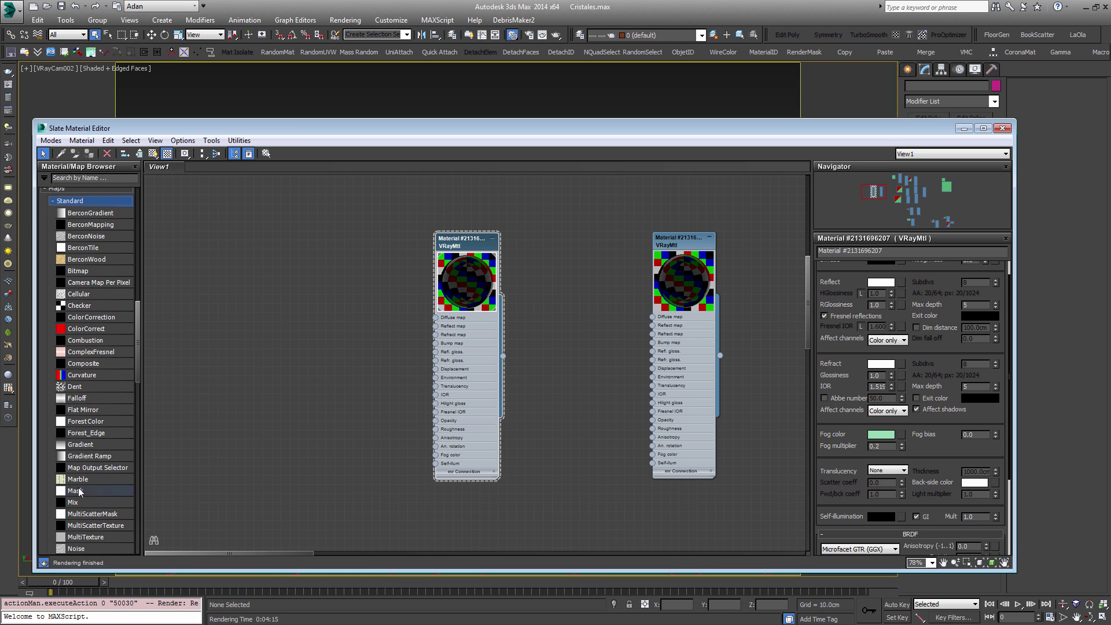
pyautogui.scroll(-6, 87, 434)
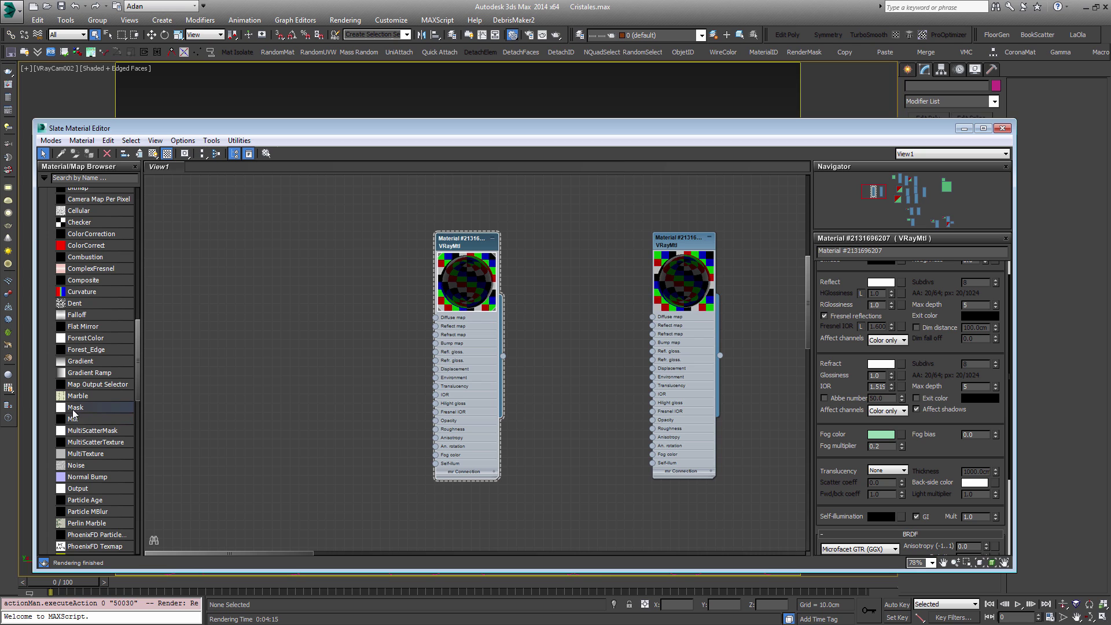
pyautogui.moveTo(75, 466); pyautogui.dragTo(317, 353)
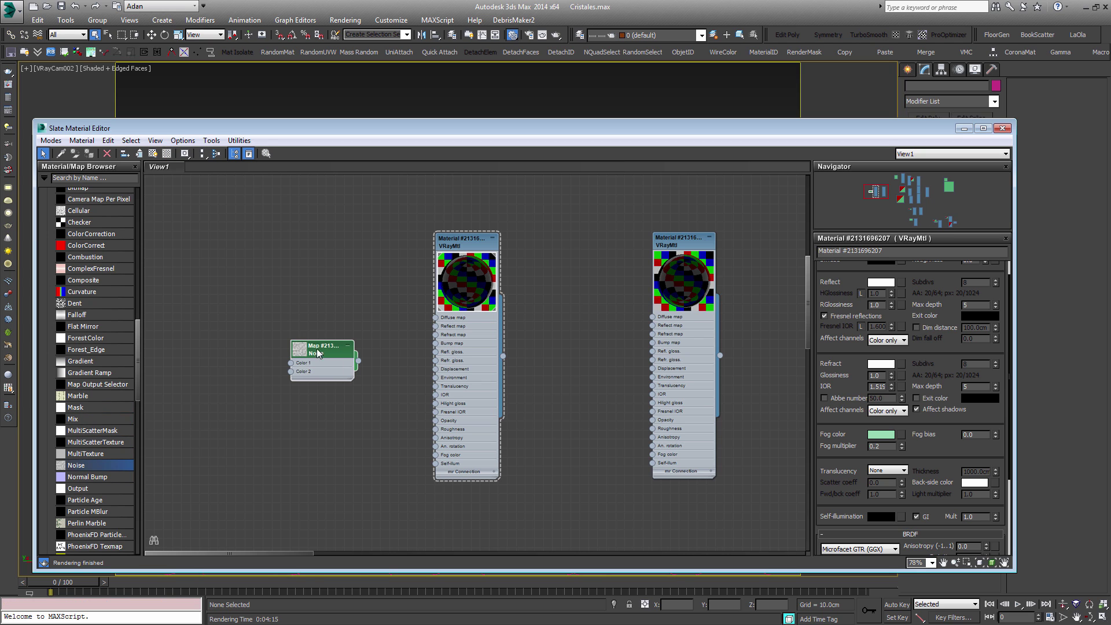
pyautogui.doubleClick(317, 353)
pyautogui.moveTo(358, 392); pyautogui.dragTo(436, 342)
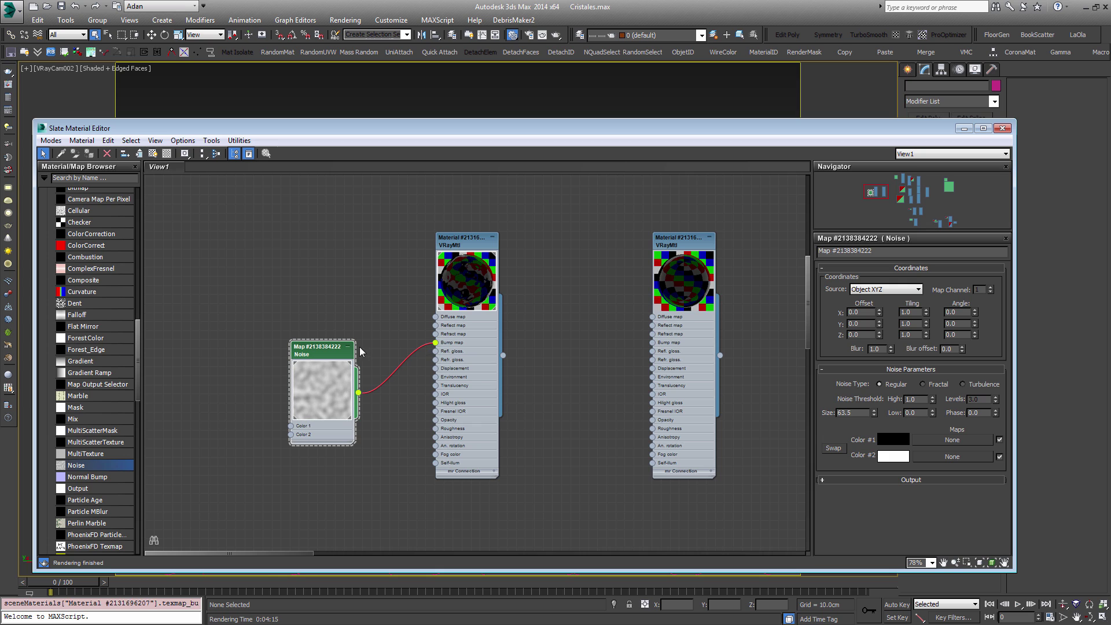
# Set the Noise map's coordinate source to World XYZ and its size to 125.
pyautogui.doubleClick(463, 248)
pyautogui.doubleClick(338, 347)
pyautogui.click(896, 291)
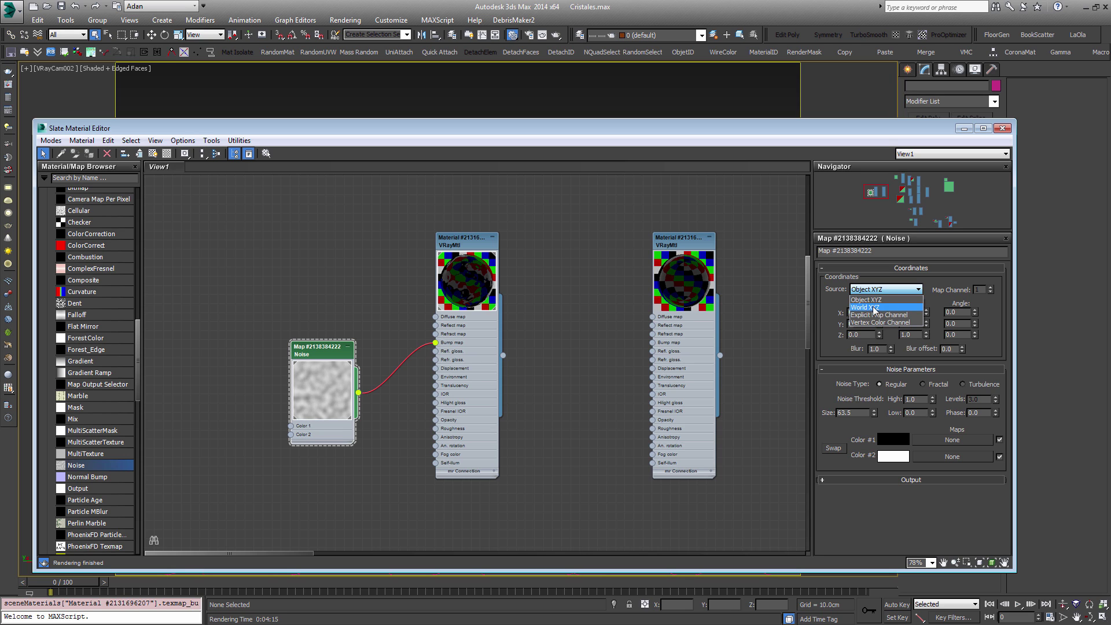
pyautogui.click(879, 307)
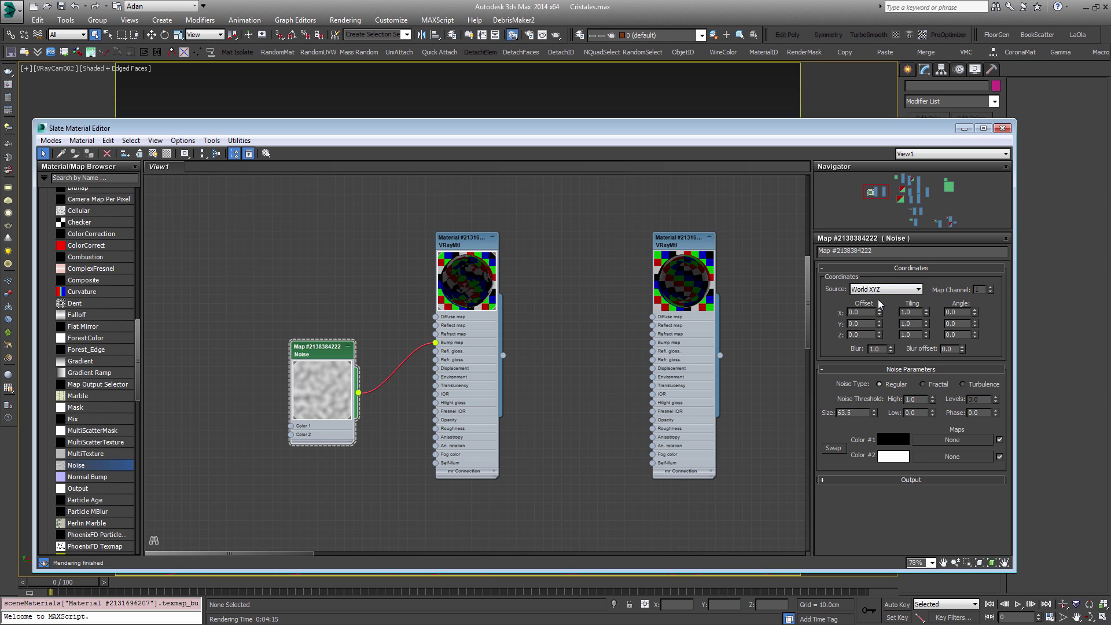
pyautogui.moveTo(859, 413); pyautogui.dragTo(775, 405)
pyautogui.write('125')
pyautogui.press('Return')
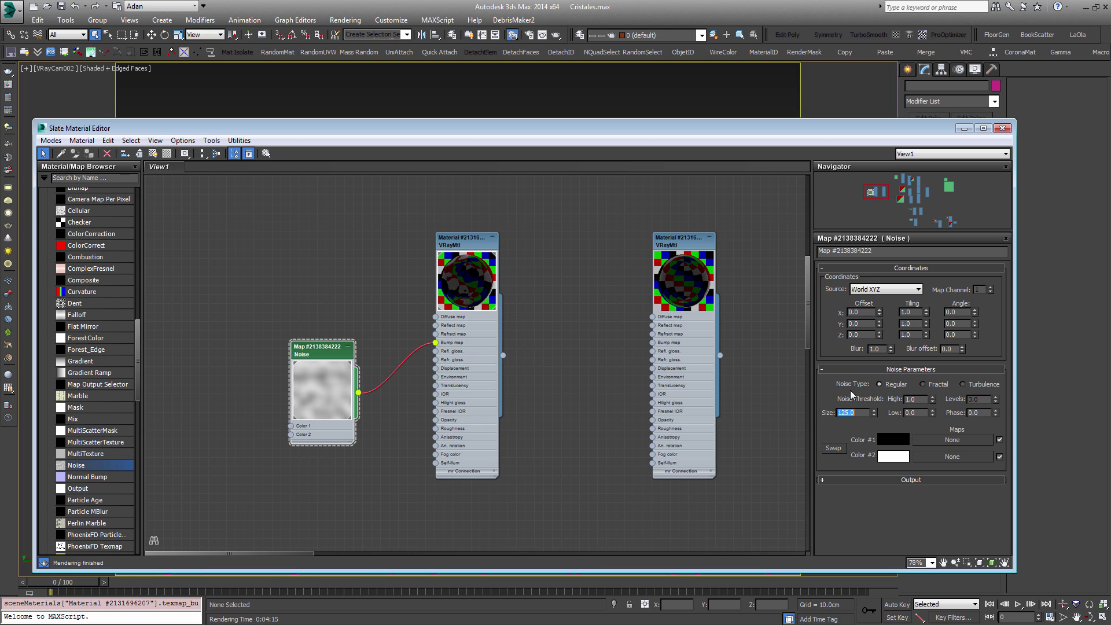
# Move the Noise node closer to the glass material and collapse the material node's slots.
pyautogui.moveTo(332, 352); pyautogui.dragTo(359, 298)
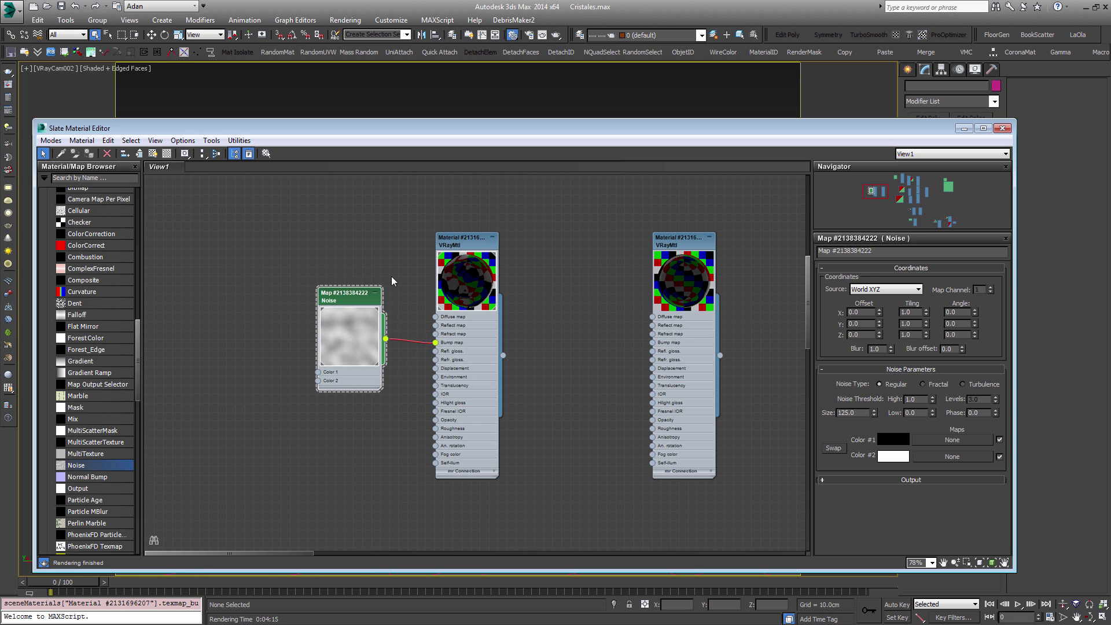
pyautogui.click(493, 236)
pyautogui.click(493, 237)
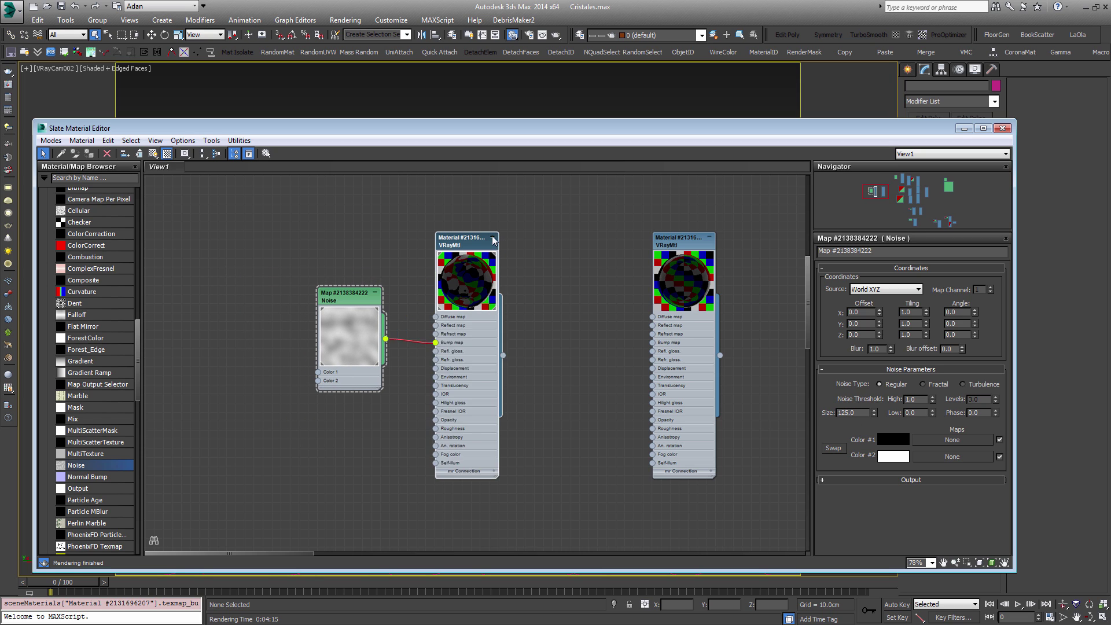
pyautogui.click(493, 237)
# Set the bumped glass material's fog multiplier to 0.1.
pyautogui.doubleClick(472, 240)
pyautogui.moveTo(952, 459); pyautogui.dragTo(885, 334)
pyautogui.write('0.1')
pyautogui.press('Return')
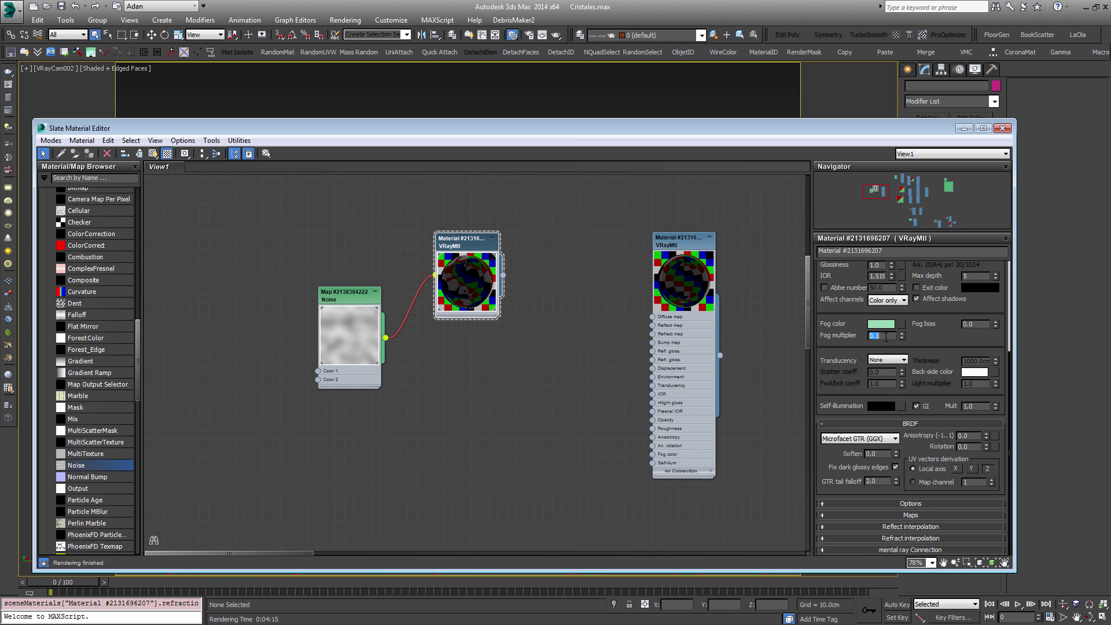
# Select the cristales selection set and isolate its objects in the viewport.
pyautogui.click(379, 33)
pyautogui.click(407, 34)
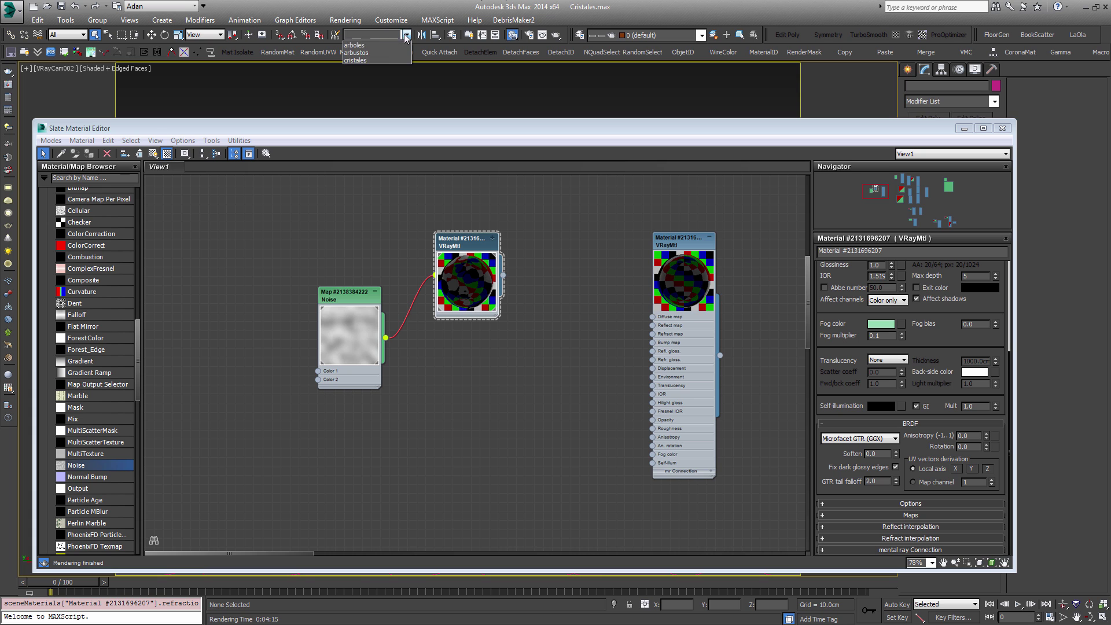
pyautogui.click(366, 53)
pyautogui.hotkey('alt', 'q')
# Render the isolated glass panes to check the noise bump and close the frame buffer.
pyautogui.moveTo(580, 120); pyautogui.dragTo(575, 86)
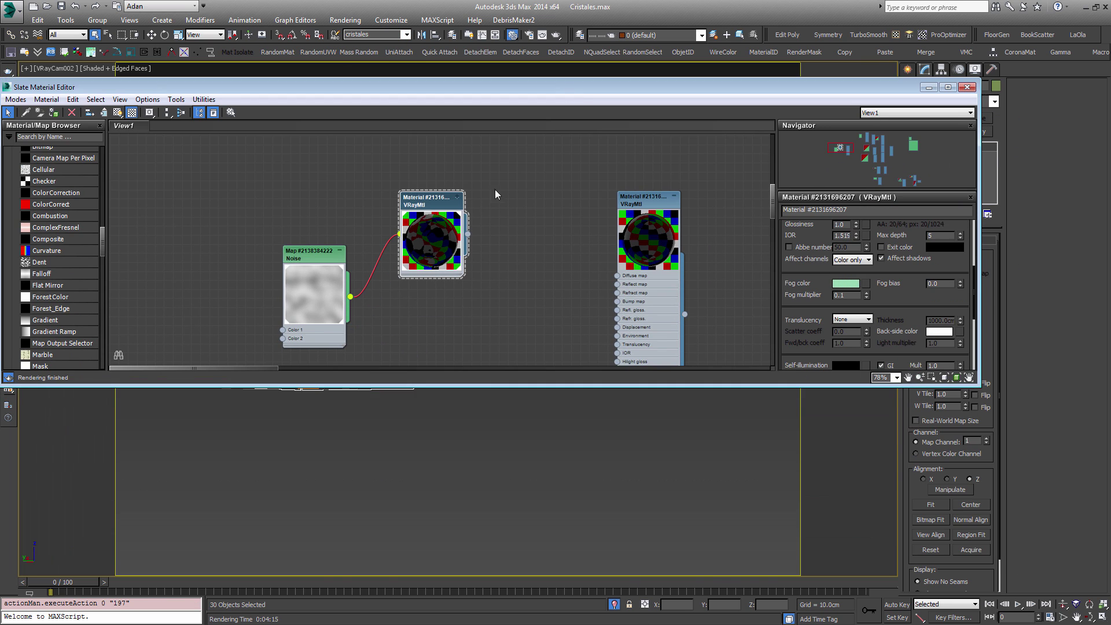
pyautogui.hotkey('shift', 'q')
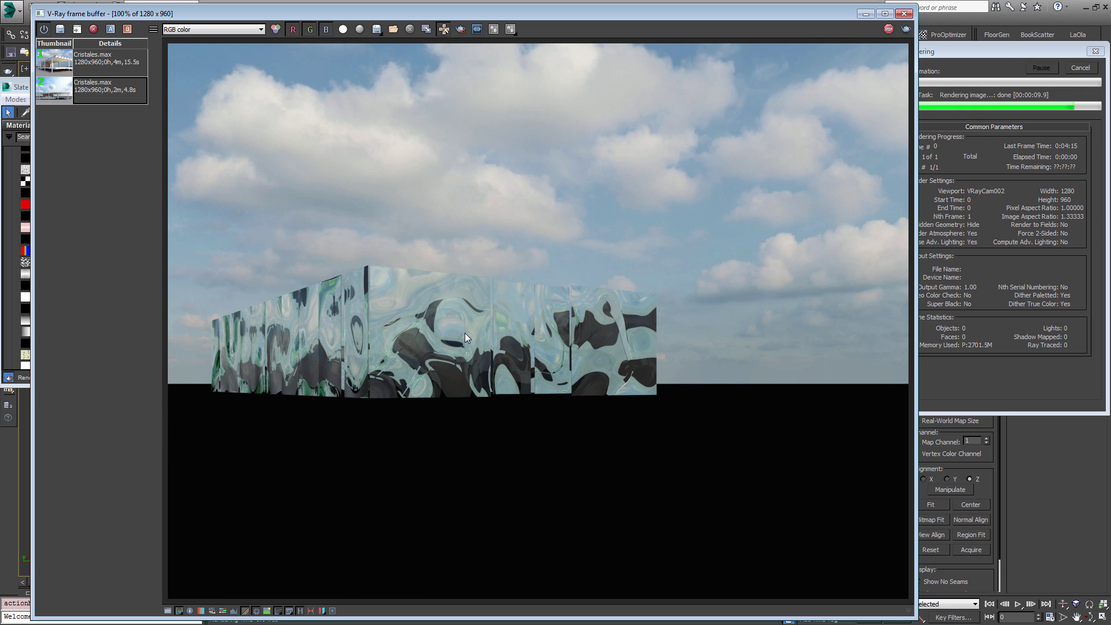
pyautogui.click(905, 13)
# Set the Noise map's size to 200.
pyautogui.doubleClick(324, 260)
pyautogui.moveTo(831, 358); pyautogui.dragTo(673, 292)
pyautogui.write('200')
pyautogui.press('Return')
# Start a render of the isolated panes with the larger noise, cancel it partway, and close the frame buffer.
pyautogui.click(456, 442)
pyautogui.press('F9')
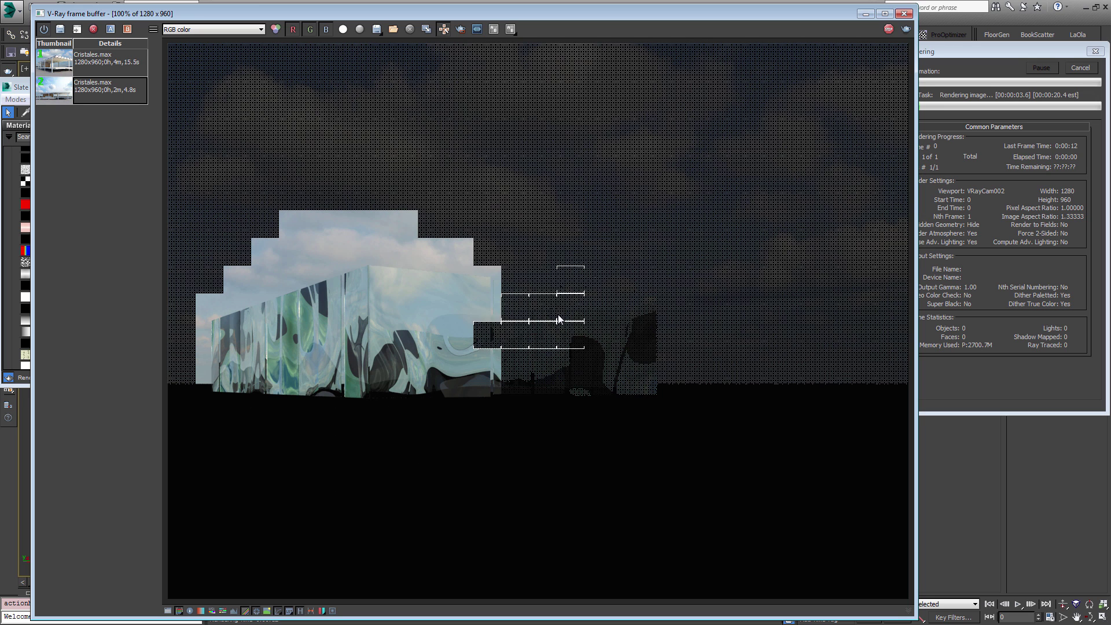
pyautogui.click(1082, 67)
pyautogui.click(906, 14)
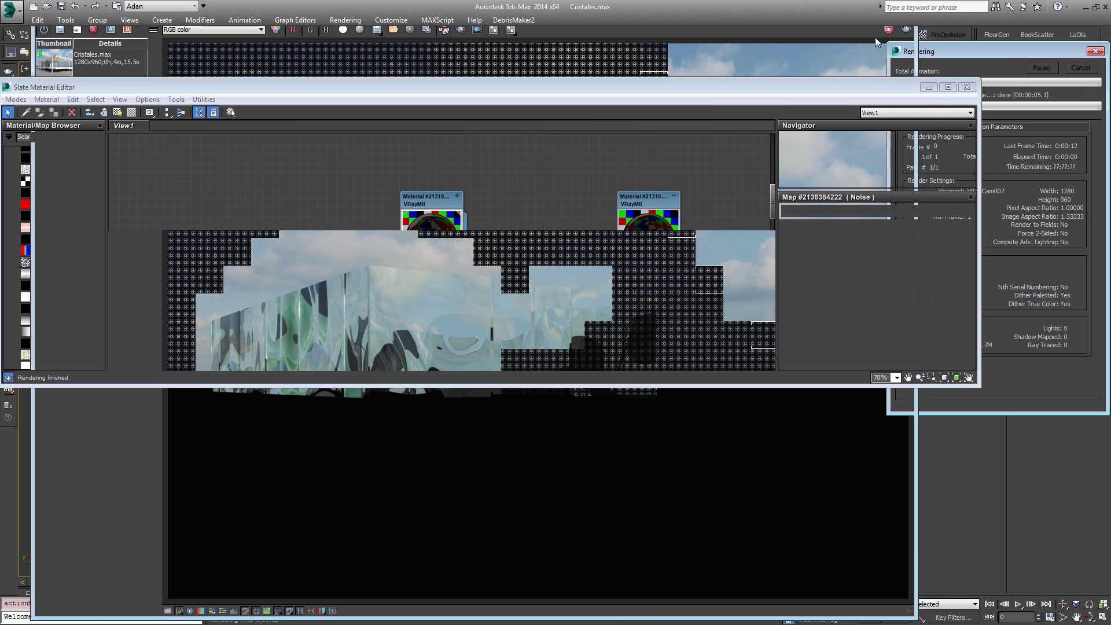
# Set the glass material's bump amount to 1 and render the isolated panes again.
pyautogui.doubleClick(435, 199)
pyautogui.scroll(-10, 886, 305)
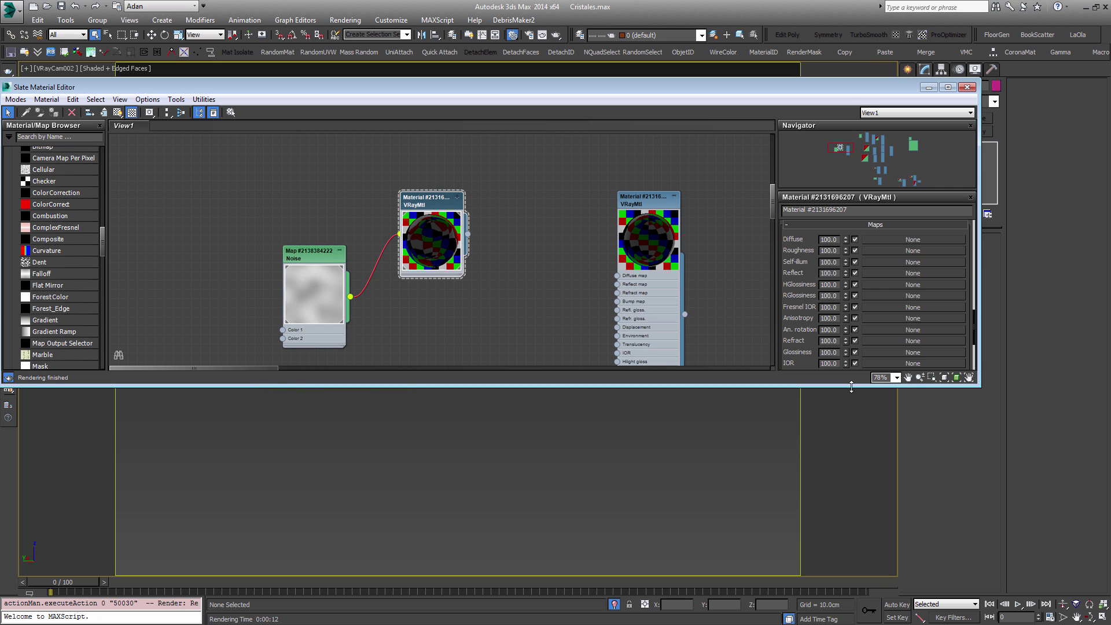
pyautogui.moveTo(851, 387); pyautogui.dragTo(862, 562)
pyautogui.moveTo(837, 467); pyautogui.dragTo(718, 461)
pyautogui.write('1')
pyautogui.press('Return')
pyautogui.click(438, 571)
pyautogui.press('F9')
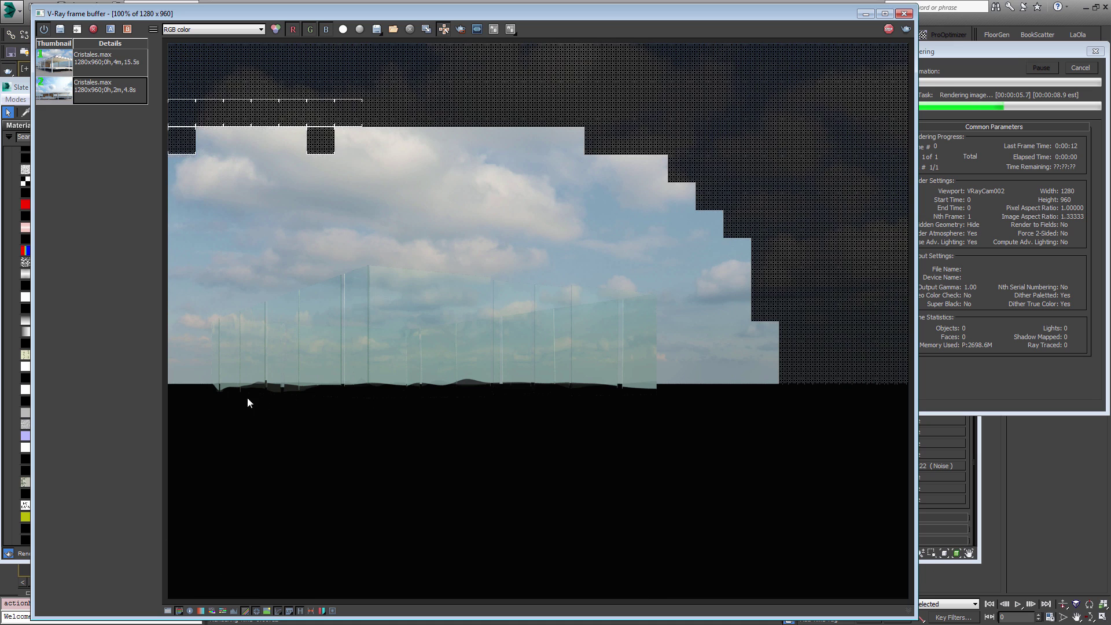
# Close the test render and set the glass material's bump amount to 0.5.
pyautogui.click(1081, 69)
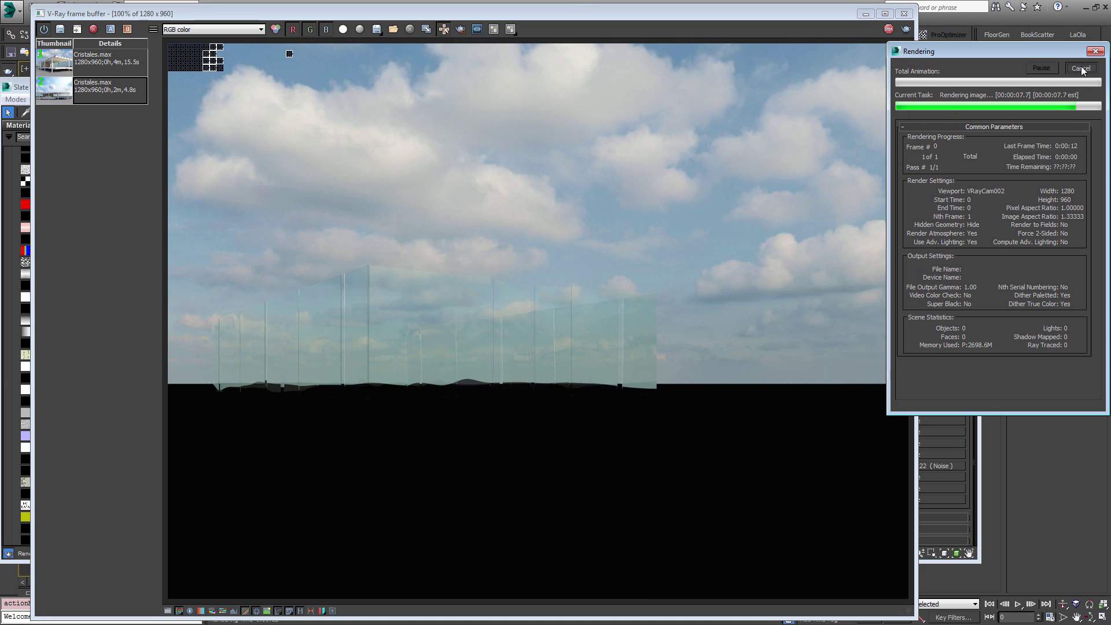
pyautogui.click(904, 14)
pyautogui.click(440, 202)
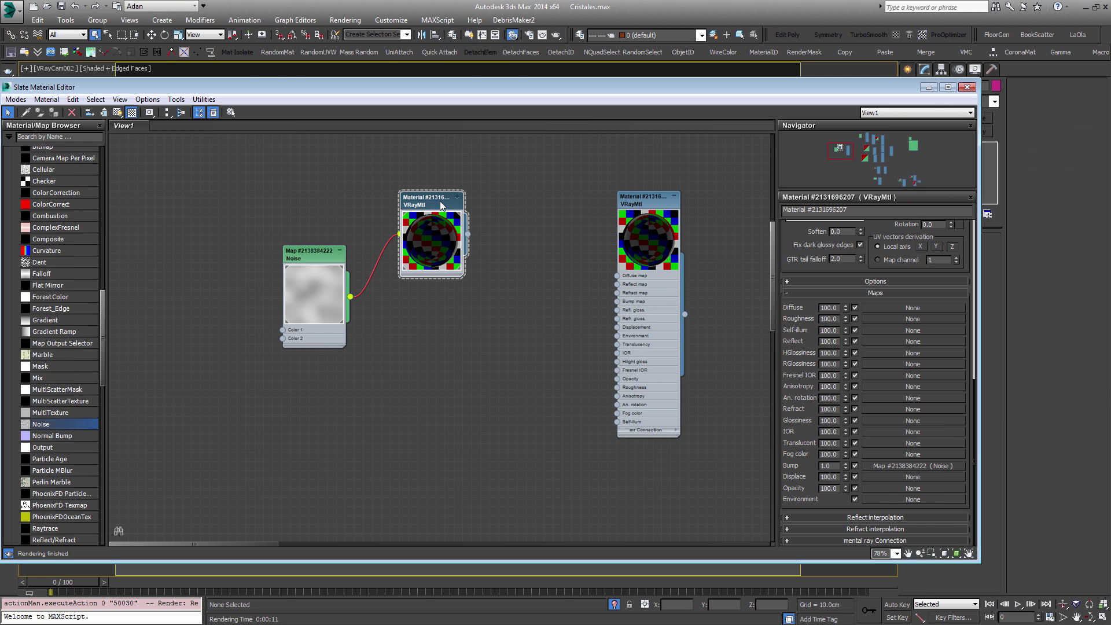
pyautogui.moveTo(837, 466); pyautogui.dragTo(744, 463)
pyautogui.write('0.5')
pyautogui.press('Return')
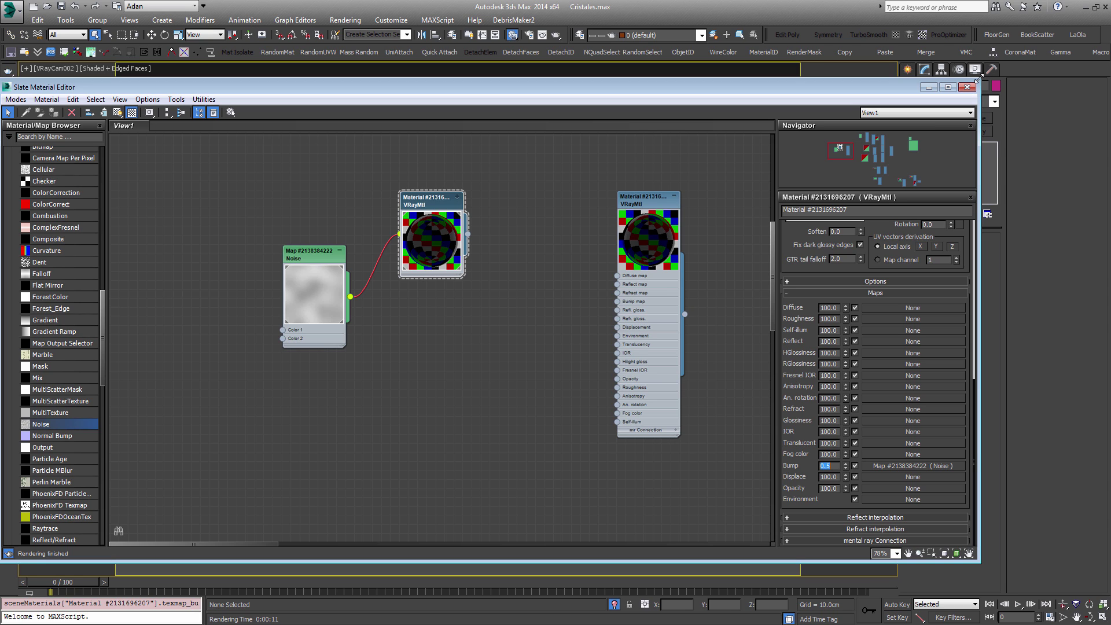
pyautogui.click(505, 372)
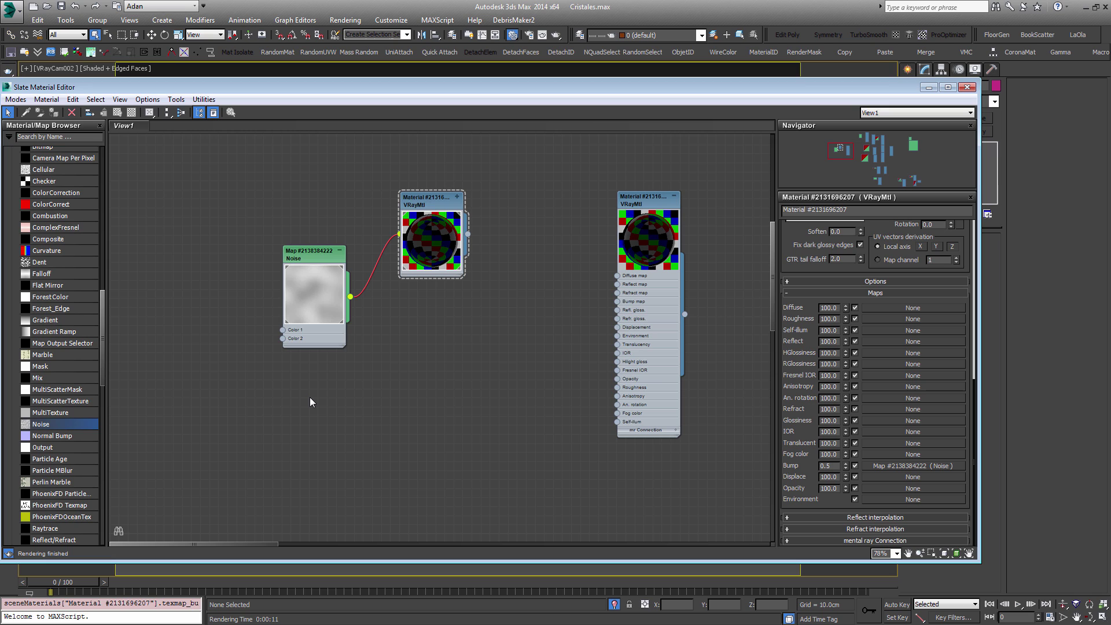
# Line up the Noise node beside the glass material and exit isolation so the whole house is shown again.
pyautogui.moveTo(316, 254); pyautogui.dragTo(316, 209)
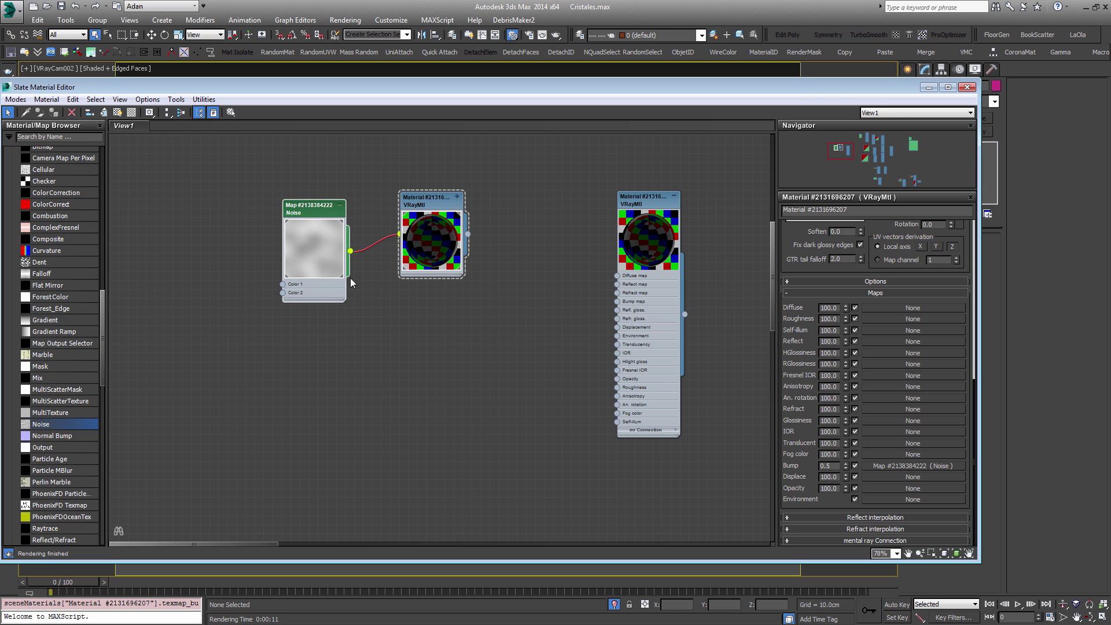
pyautogui.click(967, 87)
pyautogui.rightClick(633, 212)
pyautogui.click(617, 604)
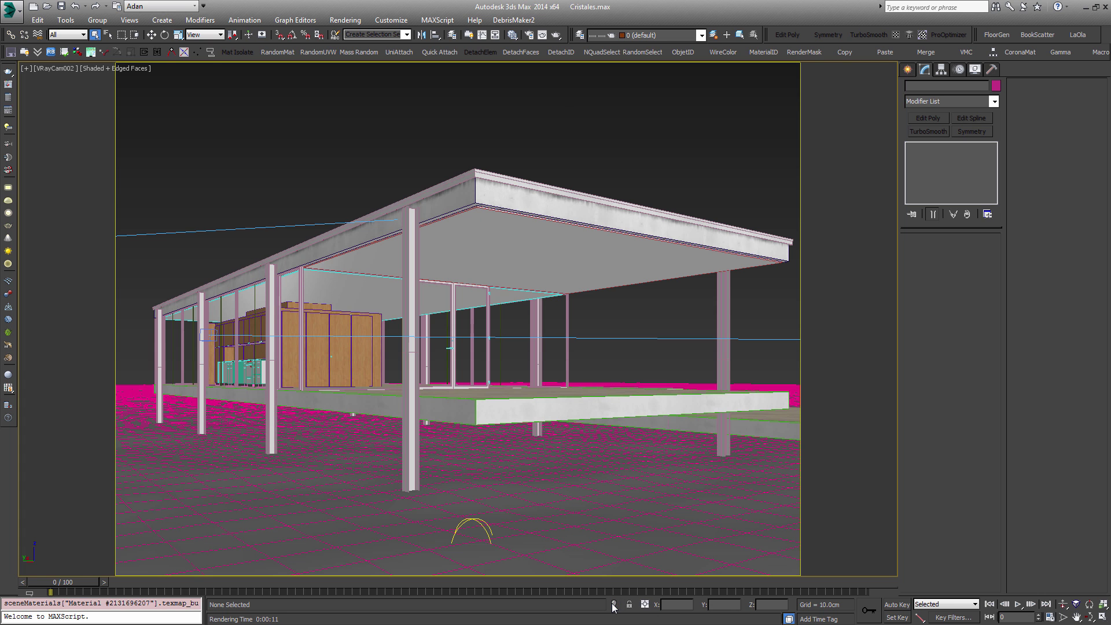
# Select the glass panes, reopen the material editor and enlarge the glass material's preview node.
pyautogui.click(555, 326)
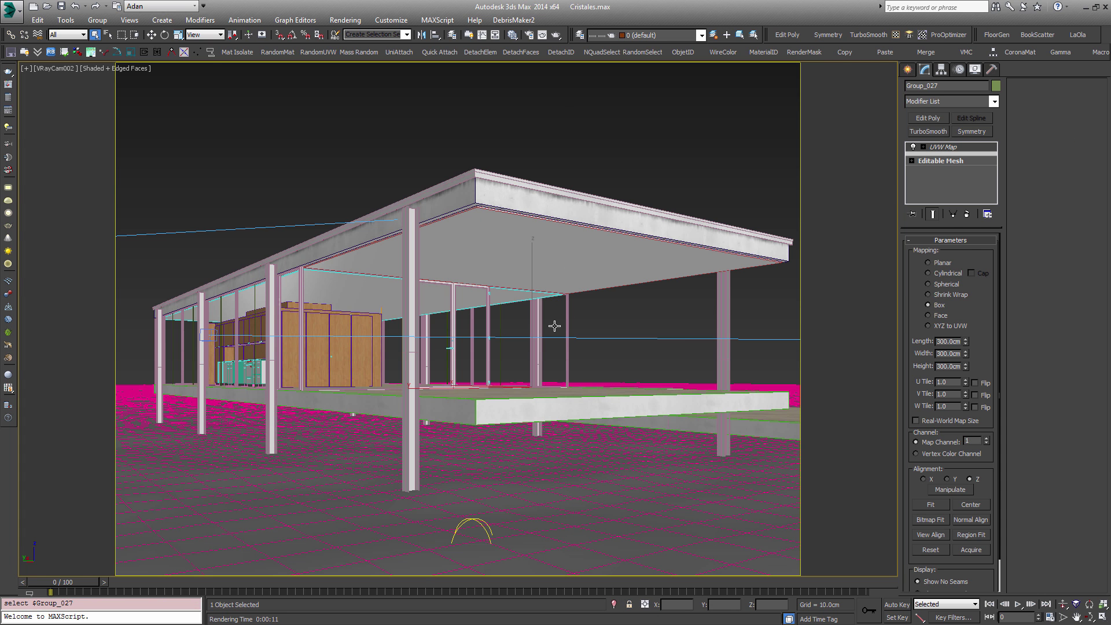
pyautogui.press('m')
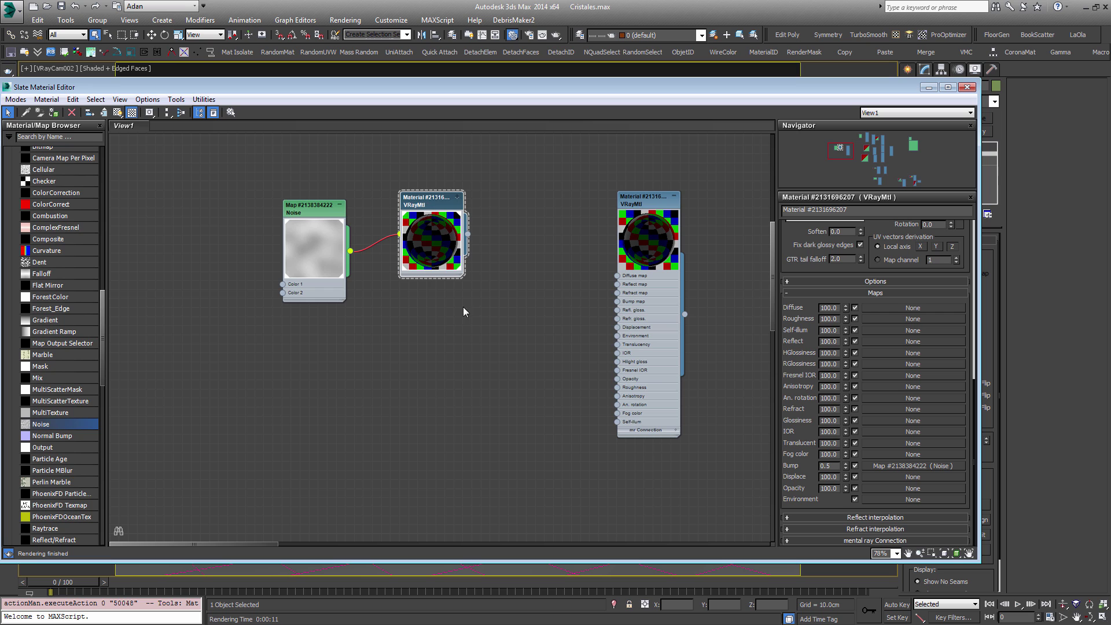
pyautogui.moveTo(461, 275); pyautogui.dragTo(499, 311)
pyautogui.moveTo(458, 210); pyautogui.dragTo(439, 223)
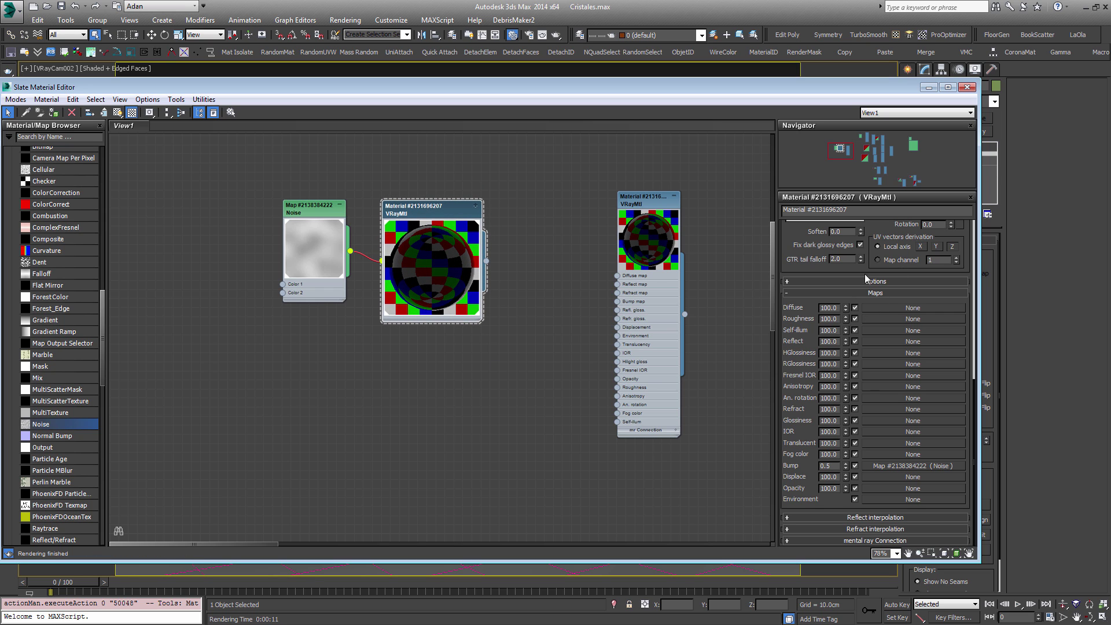
# Set the glass material's refraction glossiness to 0.7.
pyautogui.scroll(5, 866, 276)
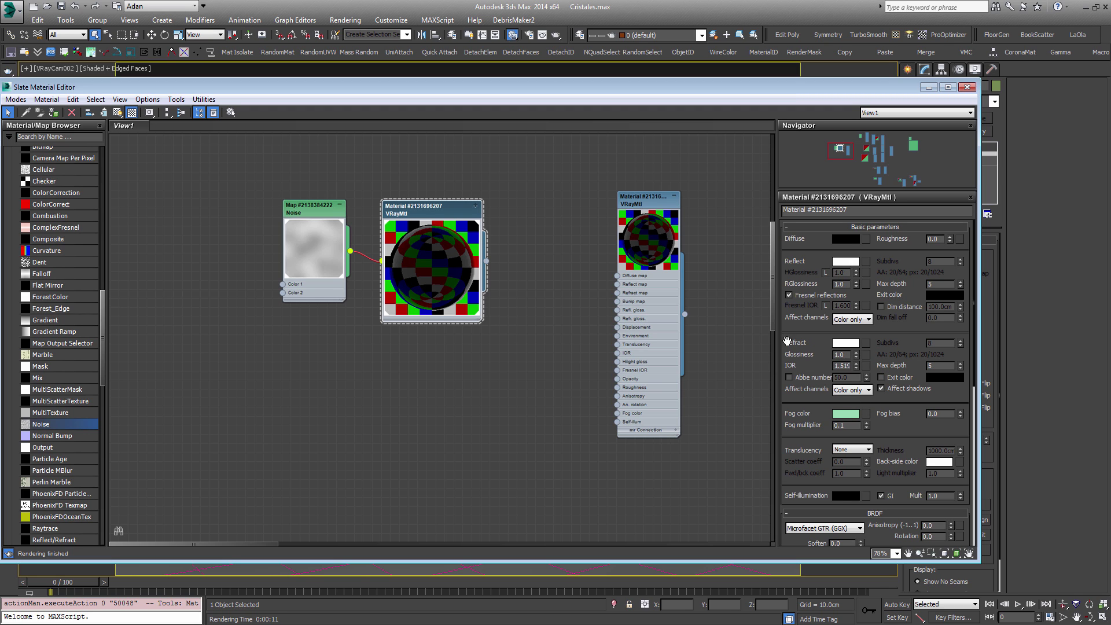
pyautogui.doubleClick(840, 354)
pyautogui.write('0.7')
pyautogui.press('Return')
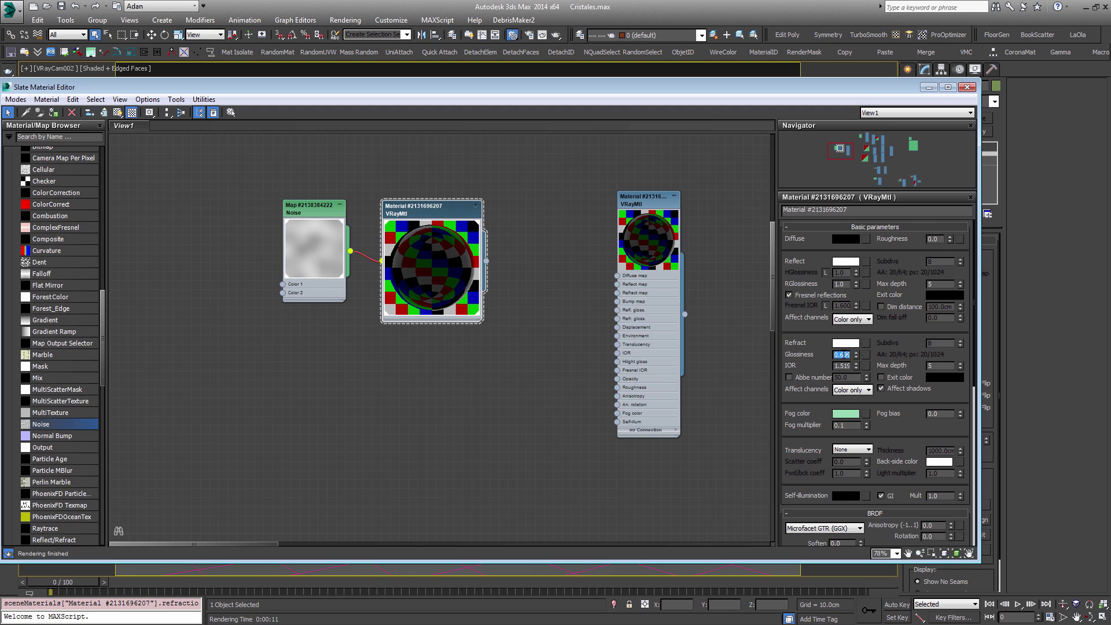
pyautogui.click(526, 227)
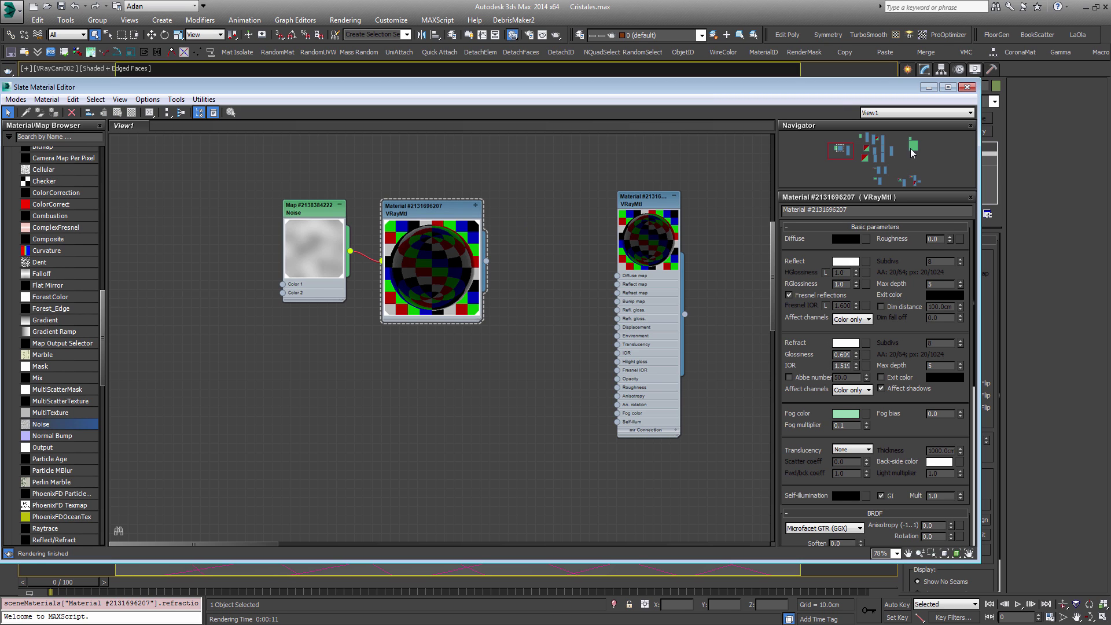
# Close the material editor, clear the selection and render the full house from the camera view.
pyautogui.click(966, 87)
pyautogui.click(535, 151)
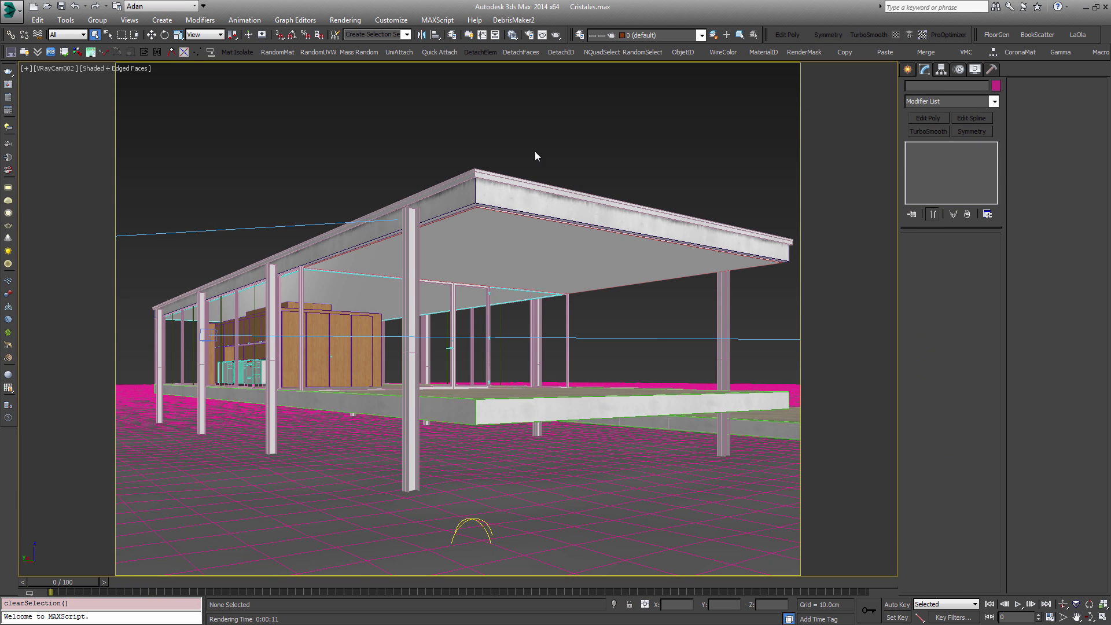
pyautogui.hotkey('shift', 'q')
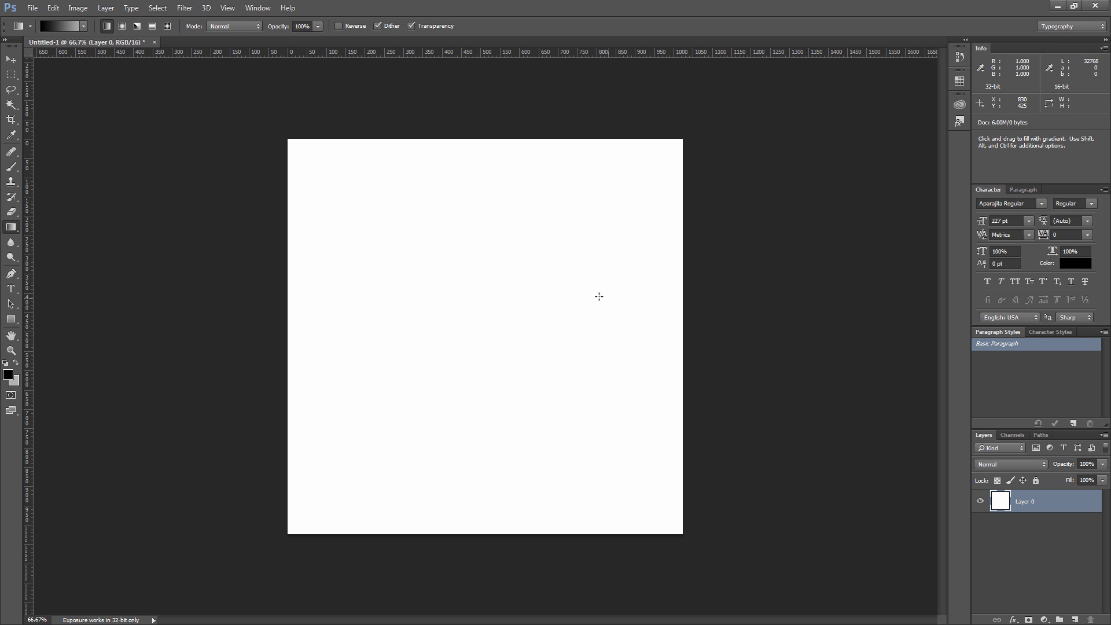
# Switch to Photoshop, set the background color to white, and fill the lower part of the square canvas with black.
pyautogui.click(14, 381)
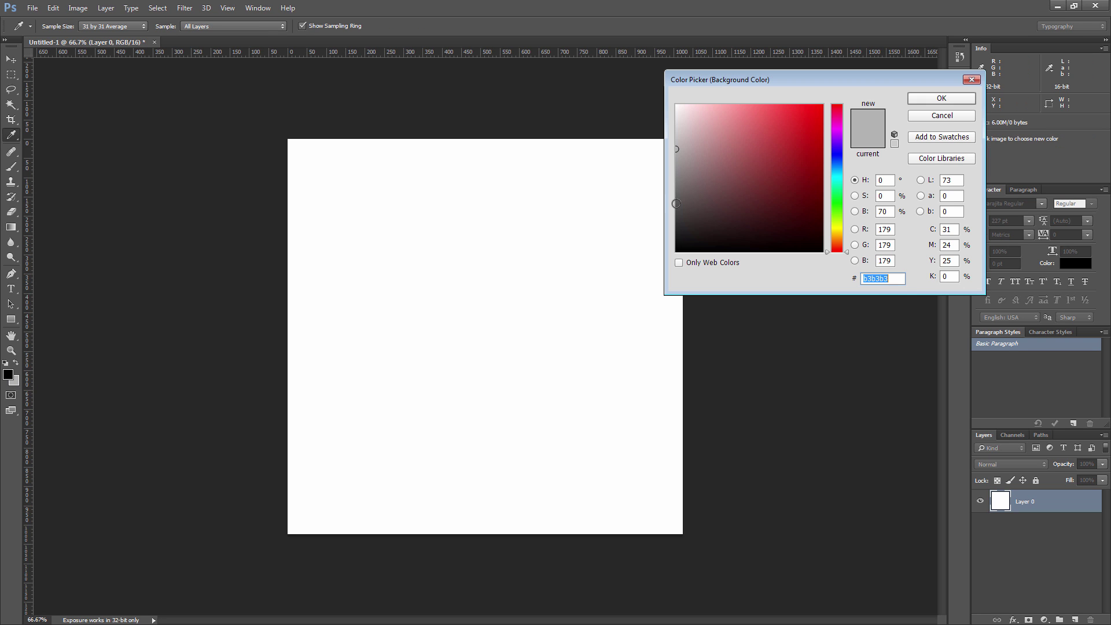
pyautogui.click(942, 99)
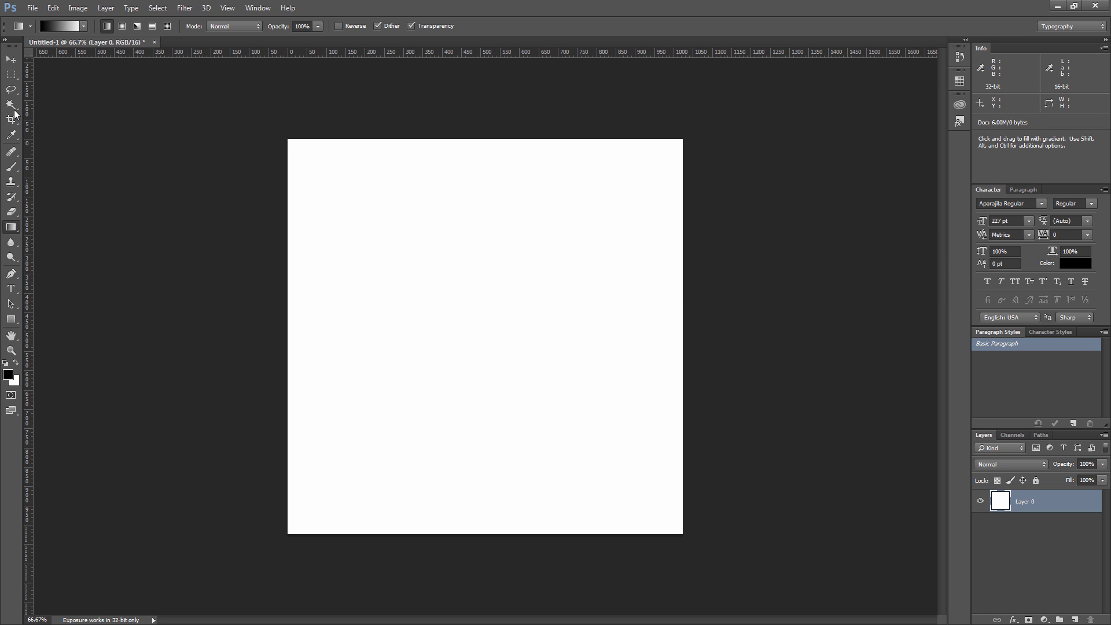
pyautogui.click(12, 77)
pyautogui.moveTo(721, 566); pyautogui.dragTo(181, 386)
pyautogui.press('x')
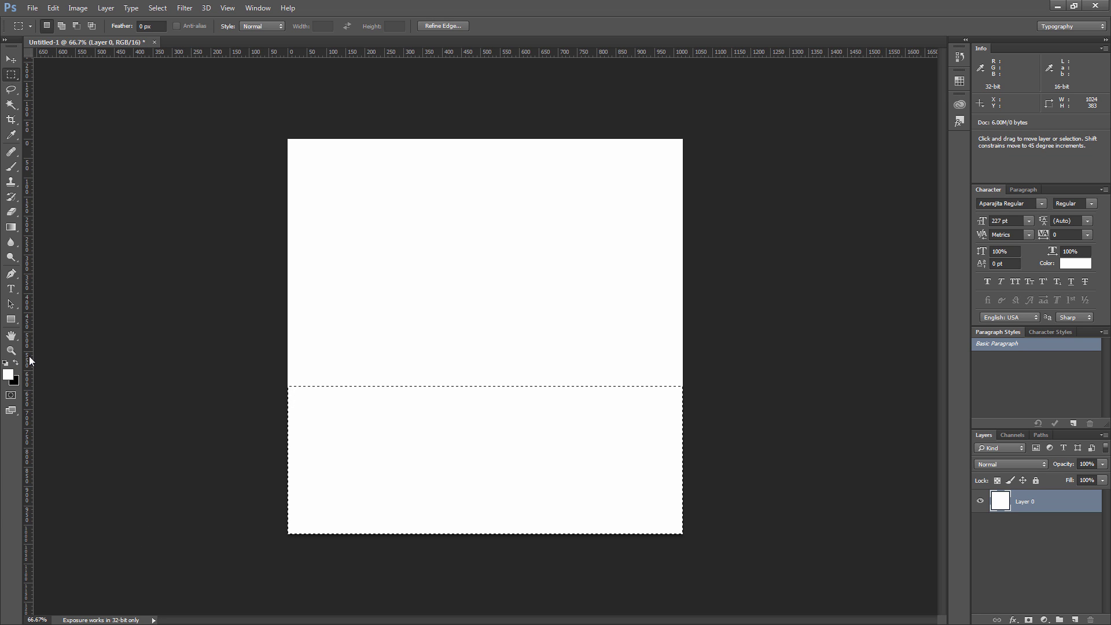
pyautogui.hotkey('ctrl', 'BackSpace')
# Fill a thin full-width strip just above the black area with black, deselect, and save the mask image.
pyautogui.moveTo(276, 378); pyautogui.dragTo(733, 375)
pyautogui.hotkey('ctrl', 'BackSpace')
pyautogui.hotkey('ctrl', 'd')
pyautogui.click(32, 7)
pyautogui.click(58, 138)
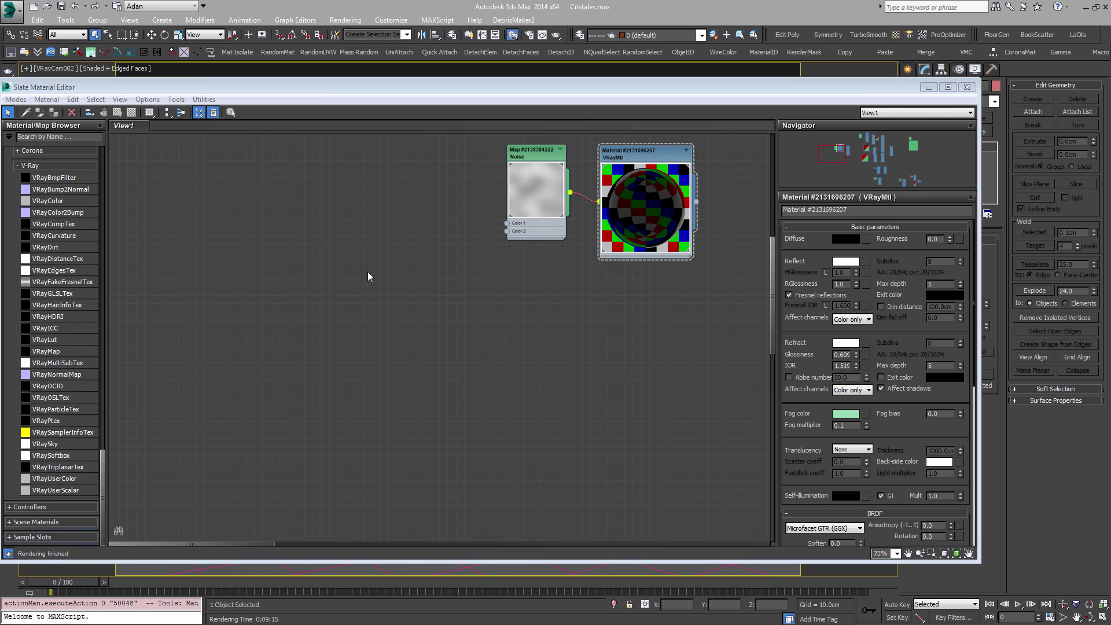
# Switch to 3ds Max and add the black-and-white mask as a Bitmap map near the glass material, with an enlarged preview.
pyautogui.moveTo(380, 297); pyautogui.dragTo(378, 252)
pyautogui.doubleClick(431, 306)
pyautogui.scroll(2, 456, 260)
pyautogui.moveTo(676, 196); pyautogui.dragTo(651, 208)
pyautogui.moveTo(489, 301); pyautogui.dragTo(353, 323, button='middle')
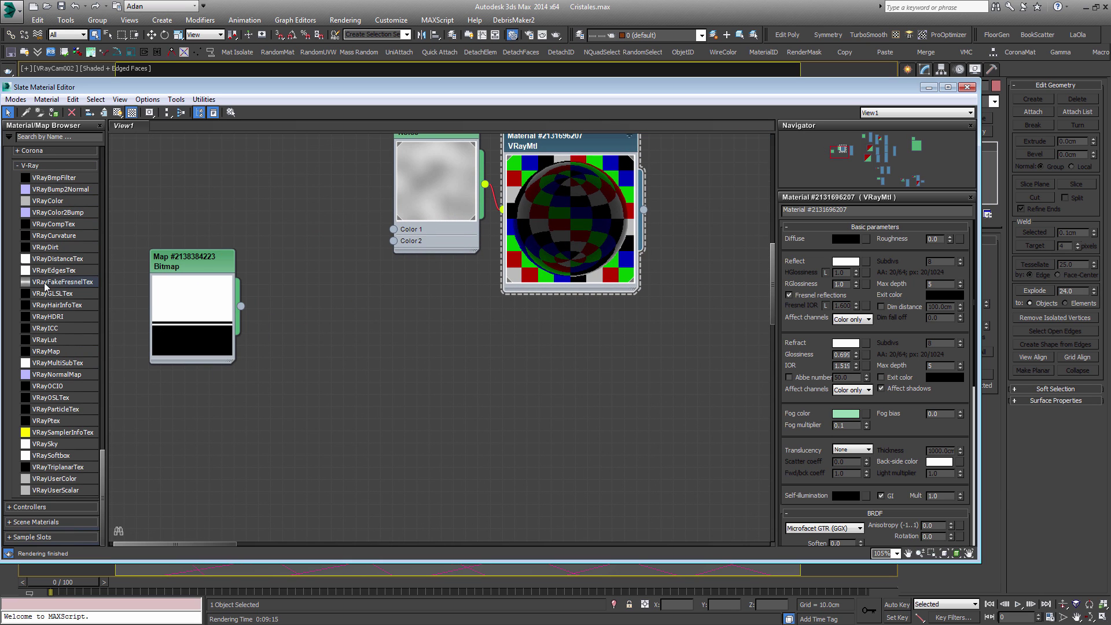
# Add two VRayColor maps below the bitmap in the node graph.
pyautogui.moveTo(50, 202); pyautogui.dragTo(293, 492)
pyautogui.doubleClick(279, 356)
pyautogui.click(328, 402)
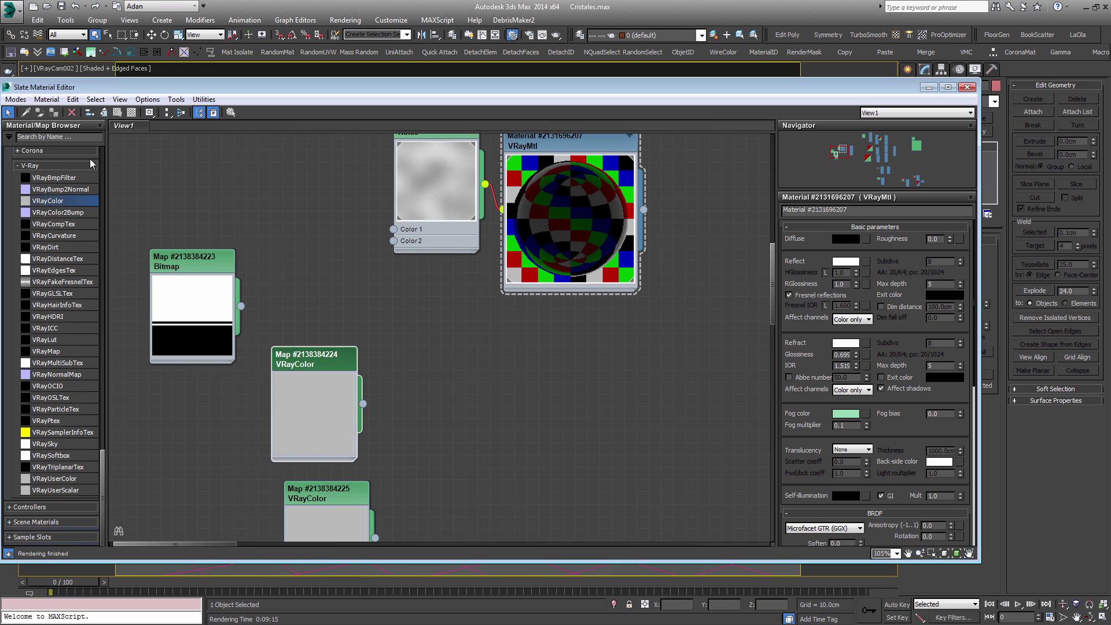
# Add a Mix map and connect the mask bitmap to its Mix Amount.
pyautogui.moveTo(100, 495); pyautogui.dragTo(413, 318)
pyautogui.click(91, 137)
pyautogui.write('mix')
pyautogui.moveTo(348, 359); pyautogui.dragTo(214, 396)
pyautogui.moveTo(209, 327); pyautogui.dragTo(370, 351)
pyautogui.moveTo(187, 308); pyautogui.dragTo(211, 528)
# Connect the two VRayColor maps to Color 1 and Color 2 of the Mix map and stack them above the bitmap.
pyautogui.moveTo(183, 405); pyautogui.dragTo(171, 259)
pyautogui.moveTo(216, 294); pyautogui.dragTo(369, 328)
pyautogui.moveTo(345, 497); pyautogui.dragTo(174, 314)
pyautogui.moveTo(165, 255); pyautogui.dragTo(165, 218)
pyautogui.moveTo(206, 355); pyautogui.dragTo(370, 340)
pyautogui.moveTo(146, 346); pyautogui.dragTo(170, 371)
pyautogui.moveTo(168, 243); pyautogui.dragTo(168, 231)
pyautogui.moveTo(173, 329); pyautogui.dragTo(161, 330)
# Set the red, green and blue values of the Color 1 VRayColor map to 0.7.
pyautogui.doubleClick(168, 251)
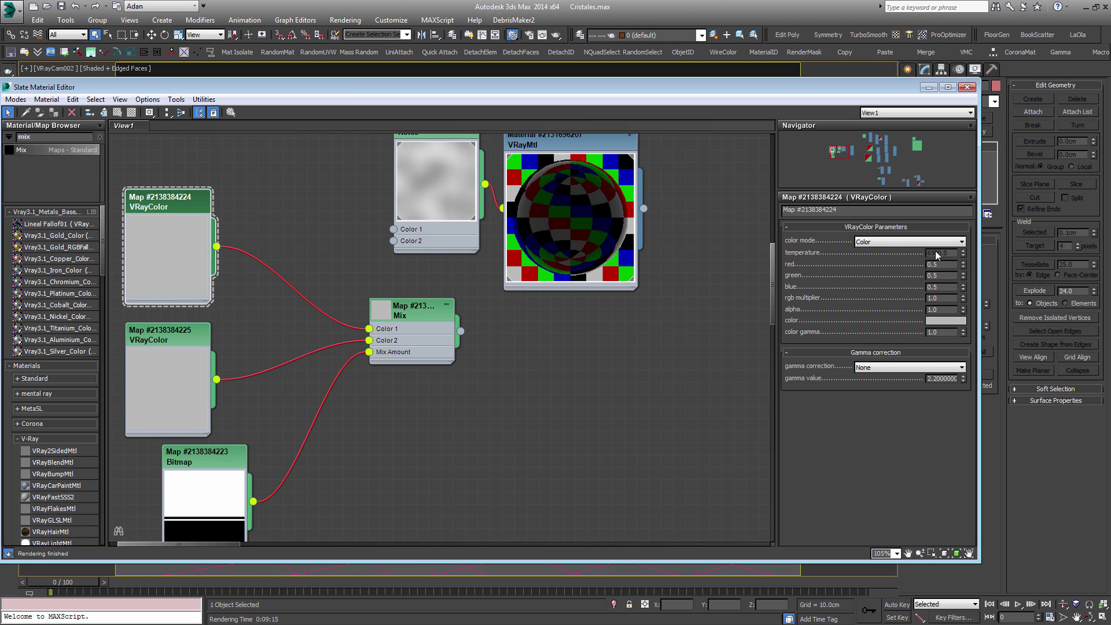
pyautogui.moveTo(944, 266); pyautogui.dragTo(862, 262)
pyautogui.write('0.7')
pyautogui.press('Tab')
pyautogui.write('0.7')
pyautogui.press('Tab')
pyautogui.write('0.7')
pyautogui.press('Return')
# Set the red, green and blue values of the Color 2 VRayColor map to 1.
pyautogui.doubleClick(183, 342)
pyautogui.moveTo(943, 265); pyautogui.dragTo(886, 264)
pyautogui.write('1')
pyautogui.press('Tab')
pyautogui.write('1')
pyautogui.press('Tab')
pyautogui.write('1')
pyautogui.press('Return')
pyautogui.click(402, 450)
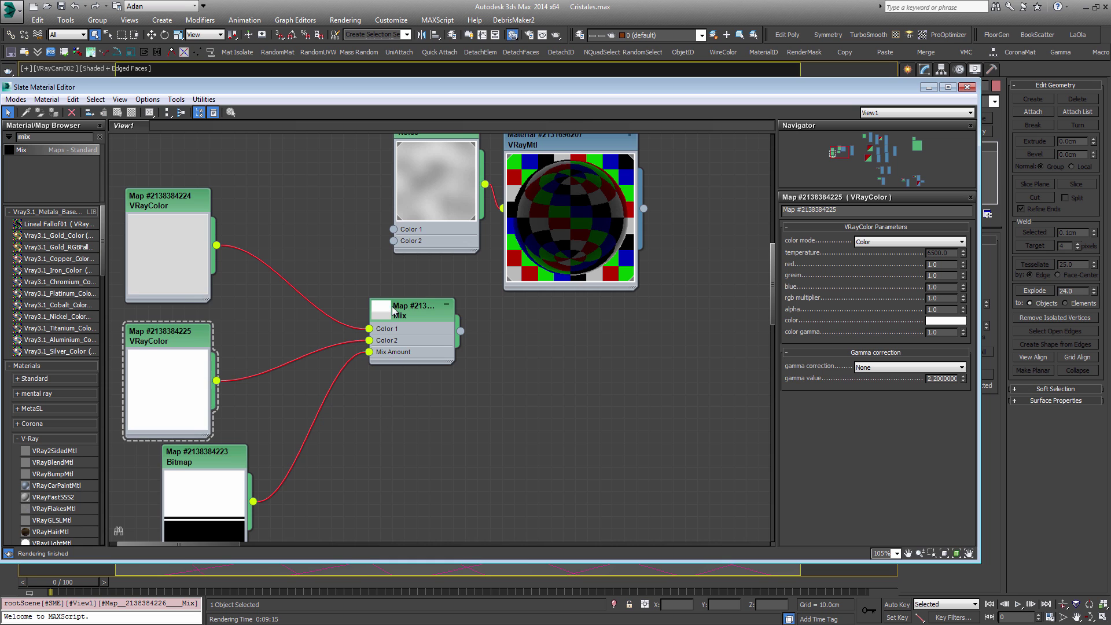
# Enlarge the Mix map's preview and assign the Mix map to the glass material's refraction glossiness.
pyautogui.doubleClick(383, 316)
pyautogui.moveTo(416, 324); pyautogui.dragTo(392, 310)
pyautogui.scroll(1, 497, 280)
pyautogui.moveTo(549, 239); pyautogui.dragTo(652, 266)
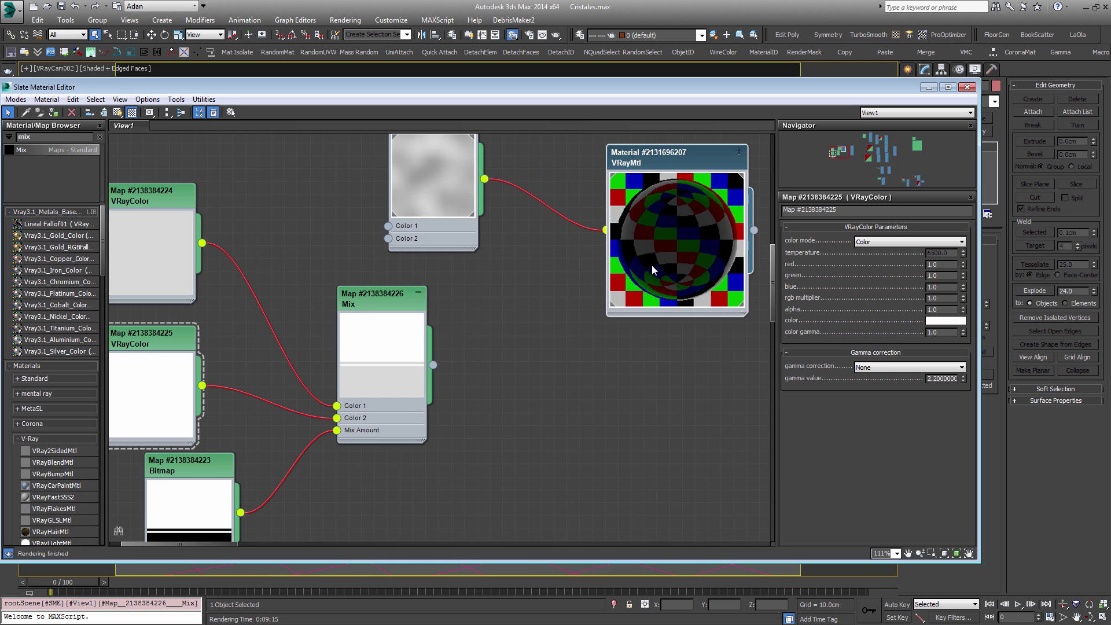
pyautogui.moveTo(653, 266); pyautogui.dragTo(513, 294, button='middle')
pyautogui.doubleClick(551, 186)
pyautogui.moveTo(294, 394); pyautogui.dragTo(865, 355)
pyautogui.click(463, 358)
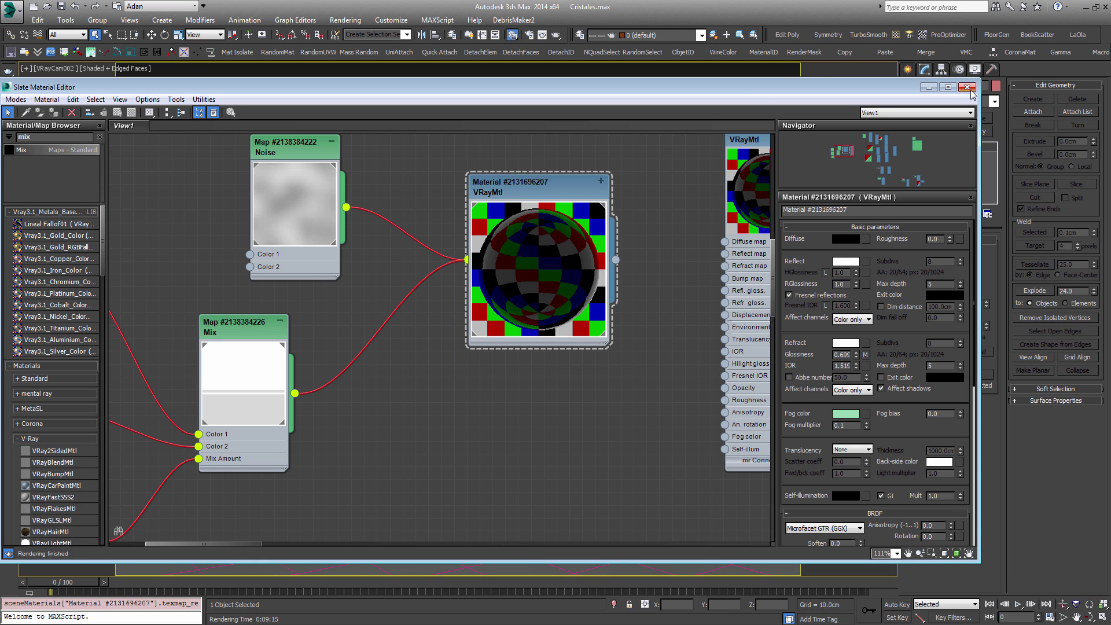
# Render the full house with the masked refraction glossiness, inspect the glass, and close the frame buffer.
pyautogui.click(967, 87)
pyautogui.click(518, 311)
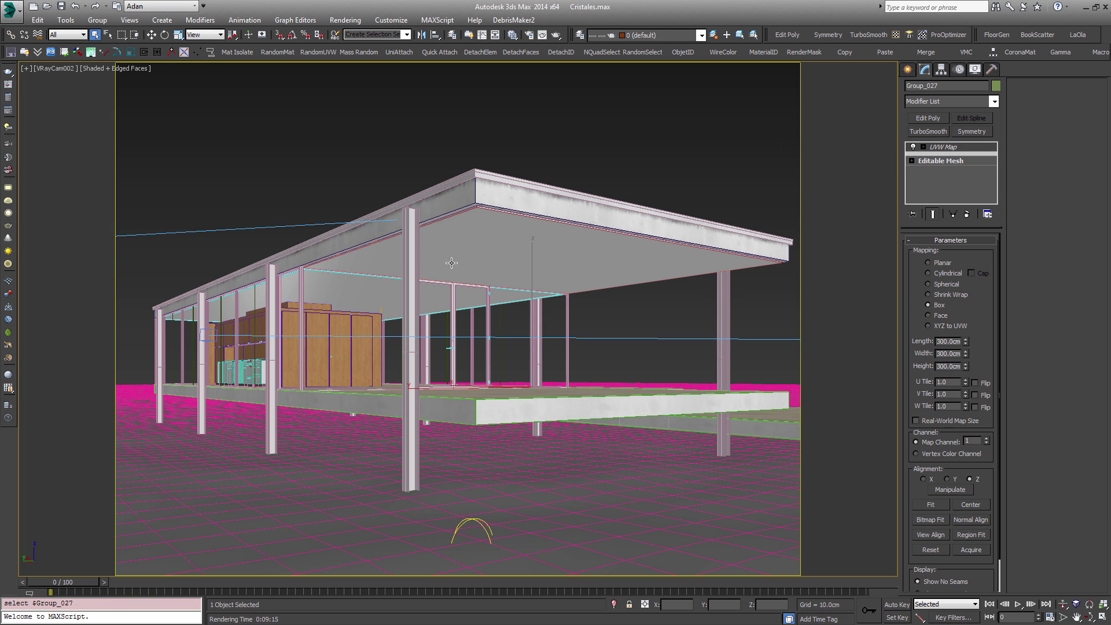
pyautogui.click(311, 193)
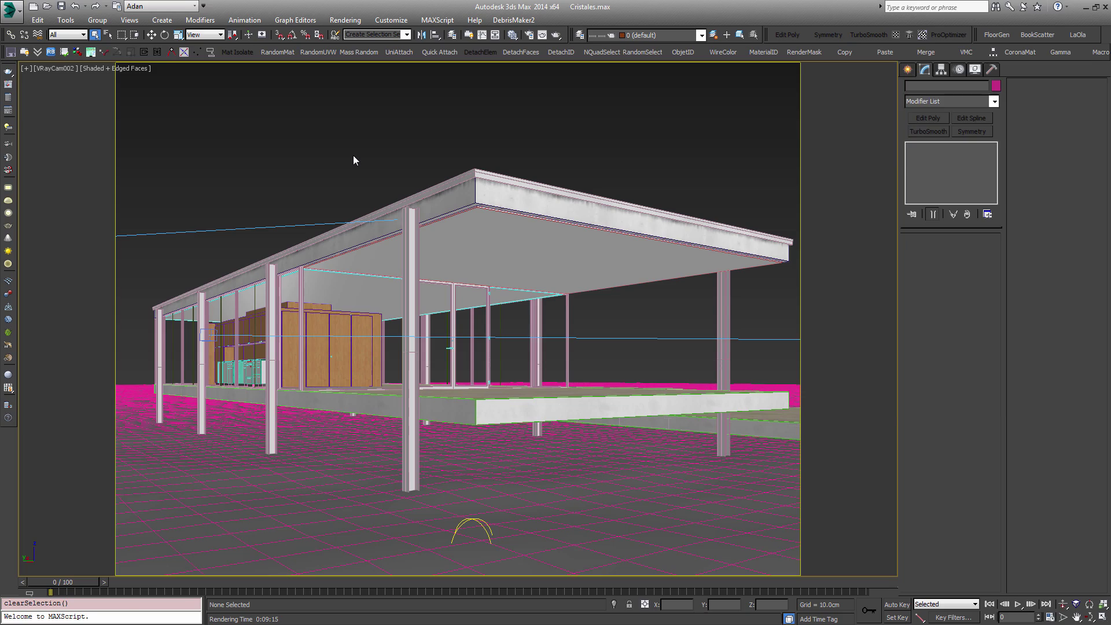
pyautogui.hotkey('shift', 'q')
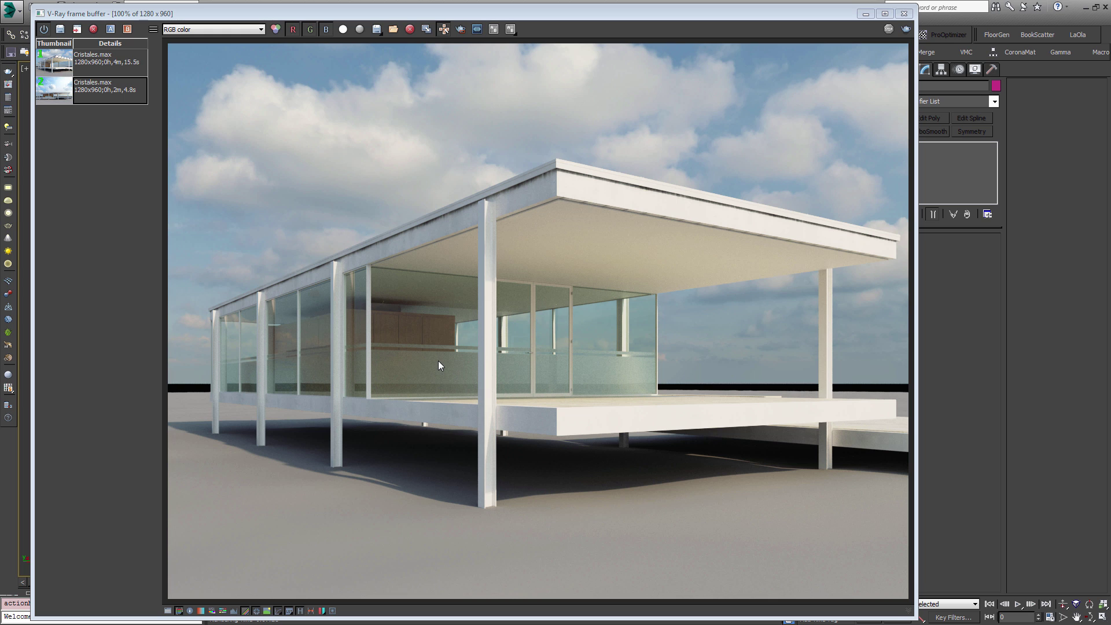
pyautogui.click(905, 14)
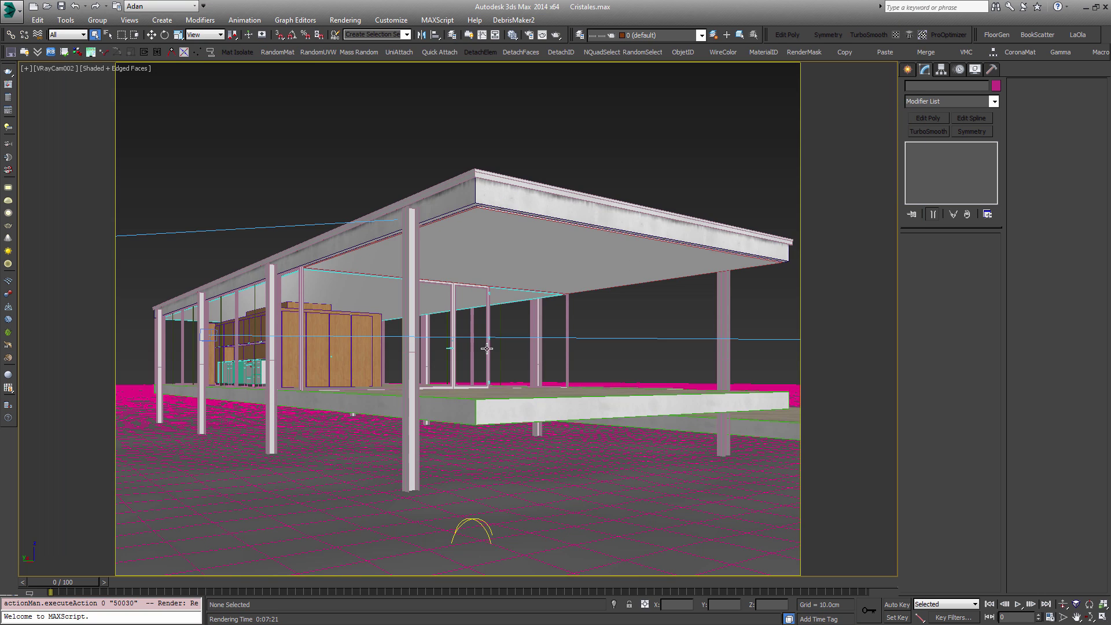
# Reopen the material editor, line up the Noise node above the Mix node, and review the Noise map's and glass material's parameters.
pyautogui.press('m')
pyautogui.moveTo(479, 280); pyautogui.dragTo(497, 333, button='middle')
pyautogui.scroll(-3, 496, 330)
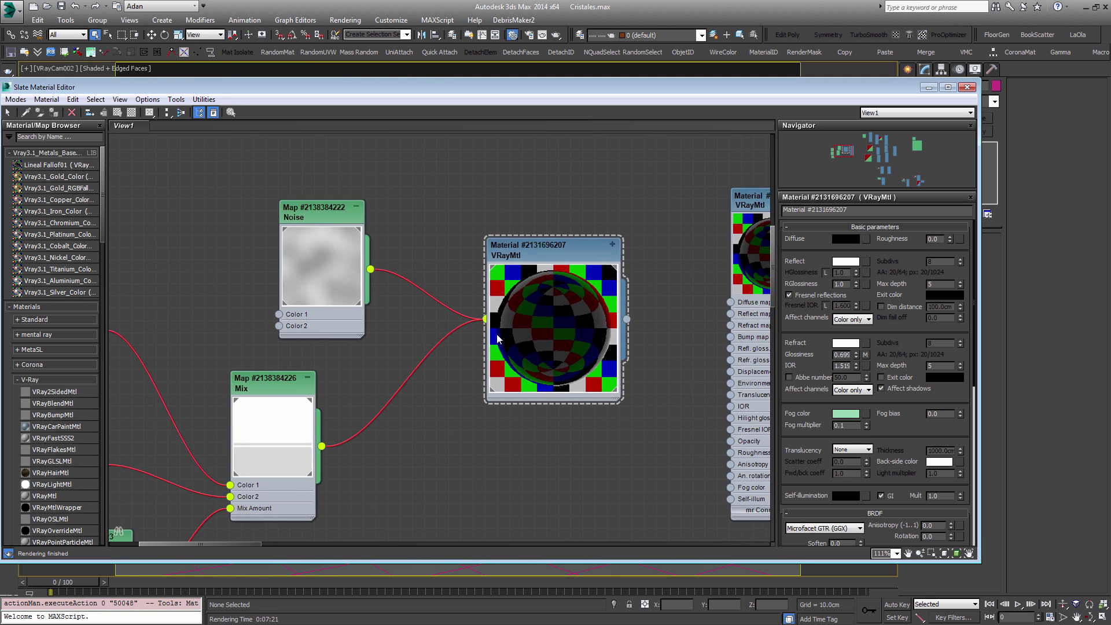
pyautogui.click(538, 274)
pyautogui.moveTo(580, 323); pyautogui.dragTo(516, 274, button='middle')
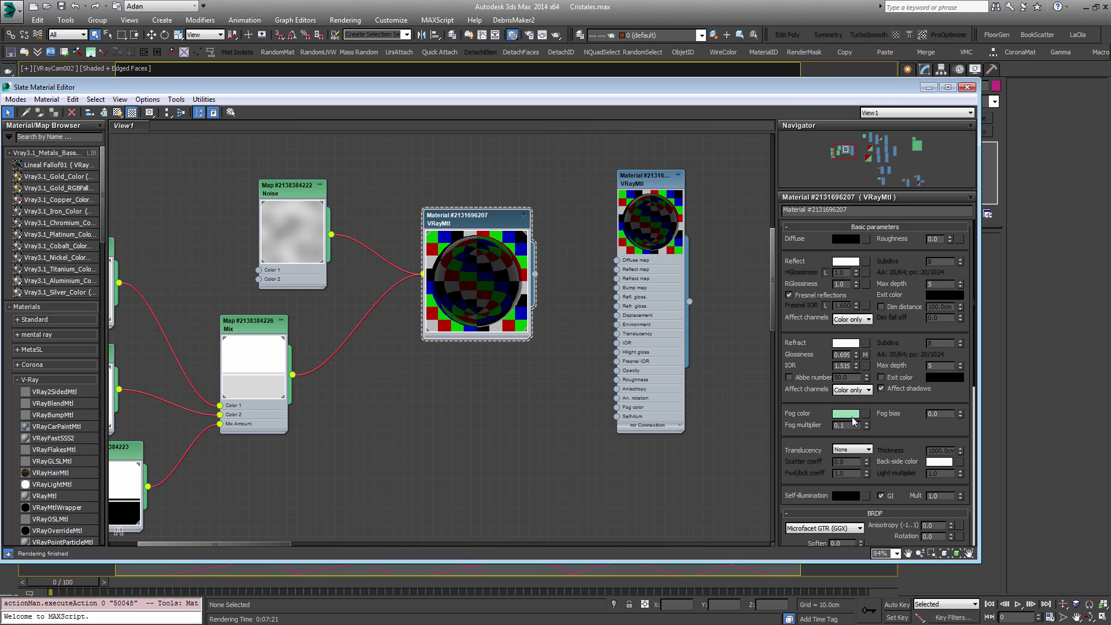
pyautogui.moveTo(295, 186); pyautogui.dragTo(255, 176)
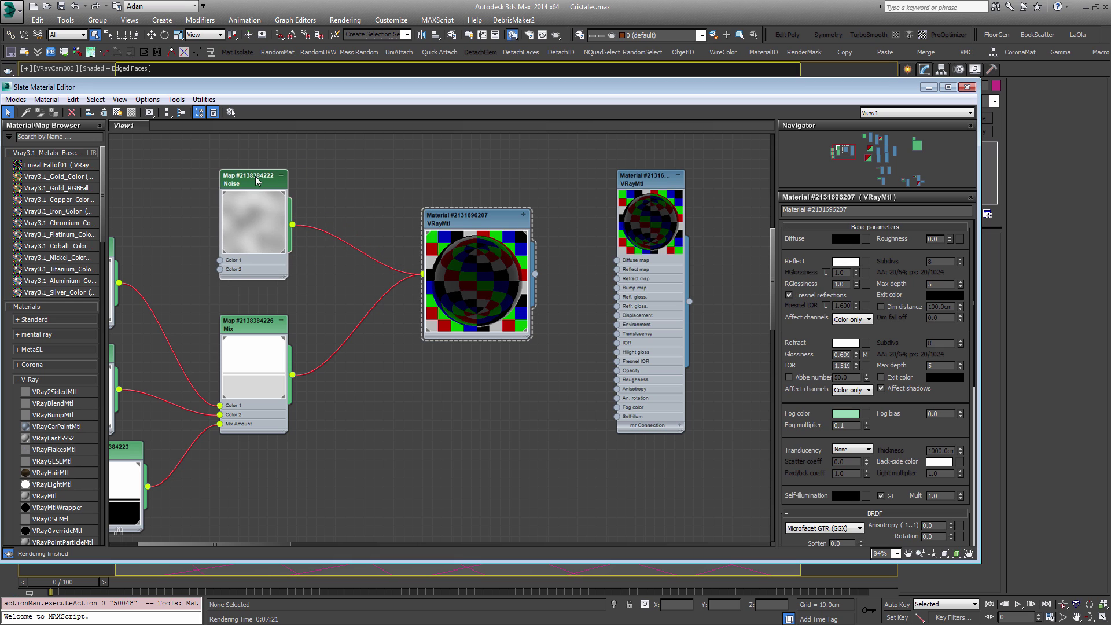
pyautogui.doubleClick(256, 176)
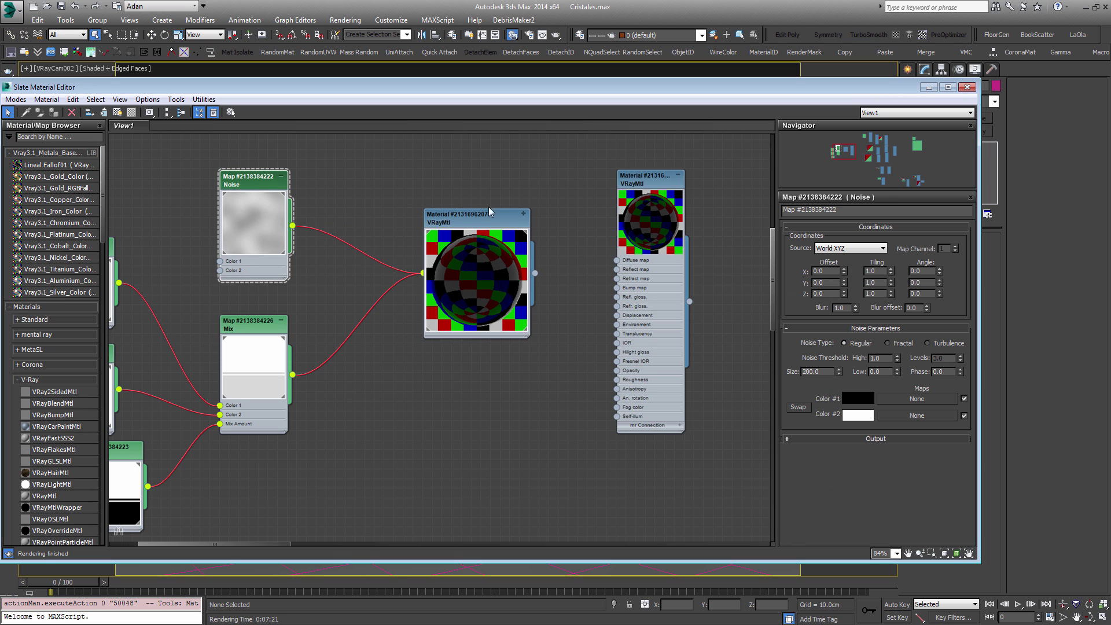
pyautogui.doubleClick(501, 214)
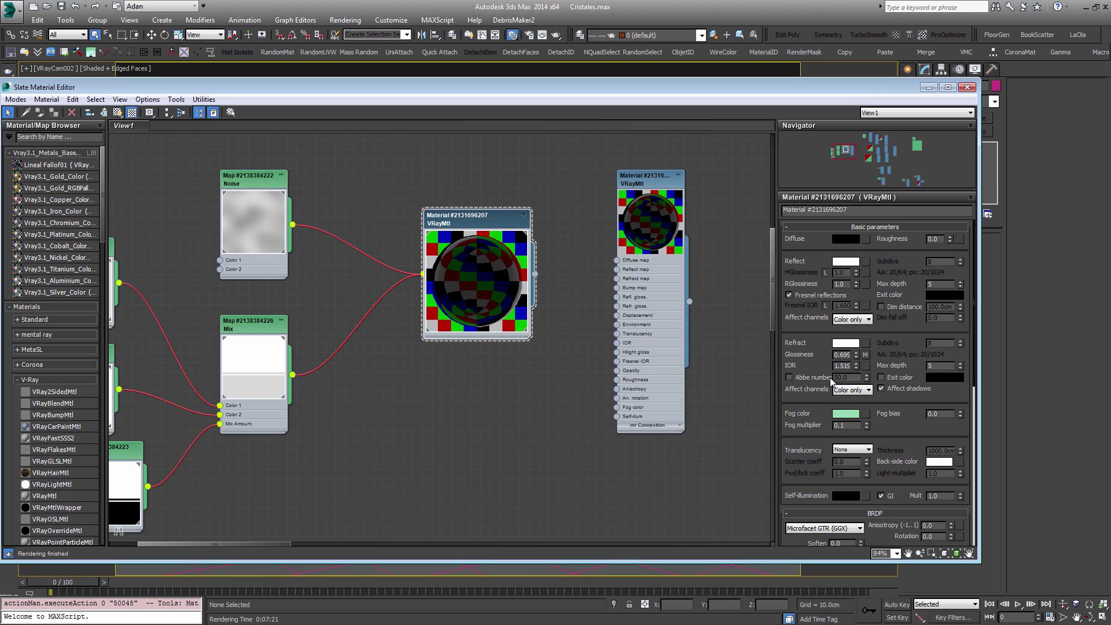
# Try the Abbe number option in the glass material's refraction settings.
pyautogui.click(810, 380)
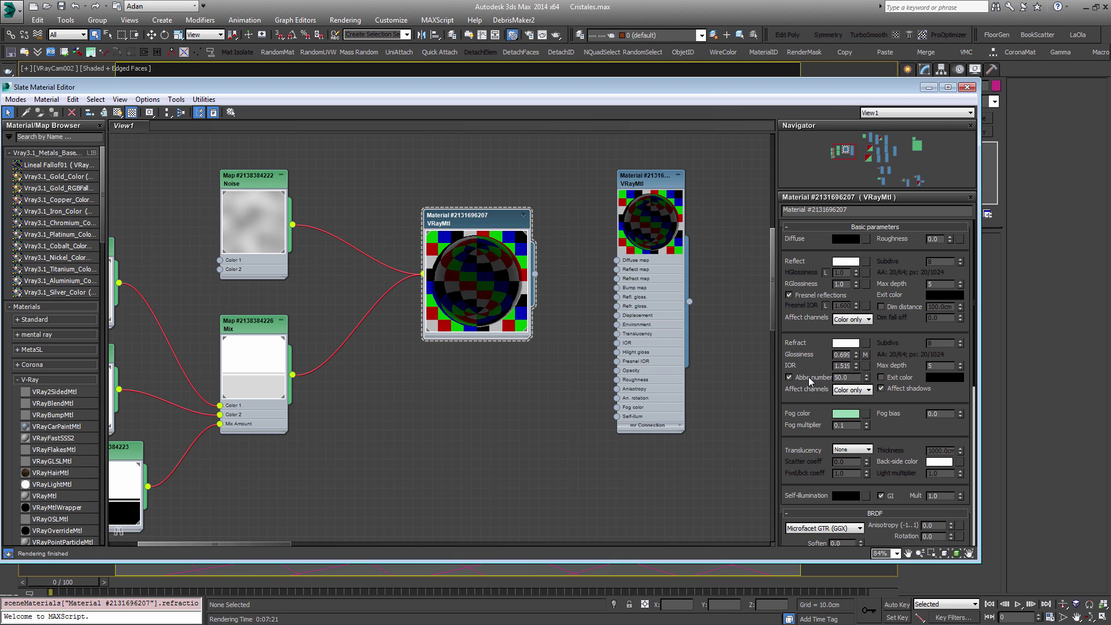
pyautogui.moveTo(850, 378); pyautogui.dragTo(812, 370)
pyautogui.click(853, 378)
pyautogui.moveTo(854, 379); pyautogui.dragTo(789, 377)
pyautogui.click(790, 378)
# Expand the glass material's options and try the Reflect on back side setting.
pyautogui.moveTo(896, 429); pyautogui.dragTo(892, 220)
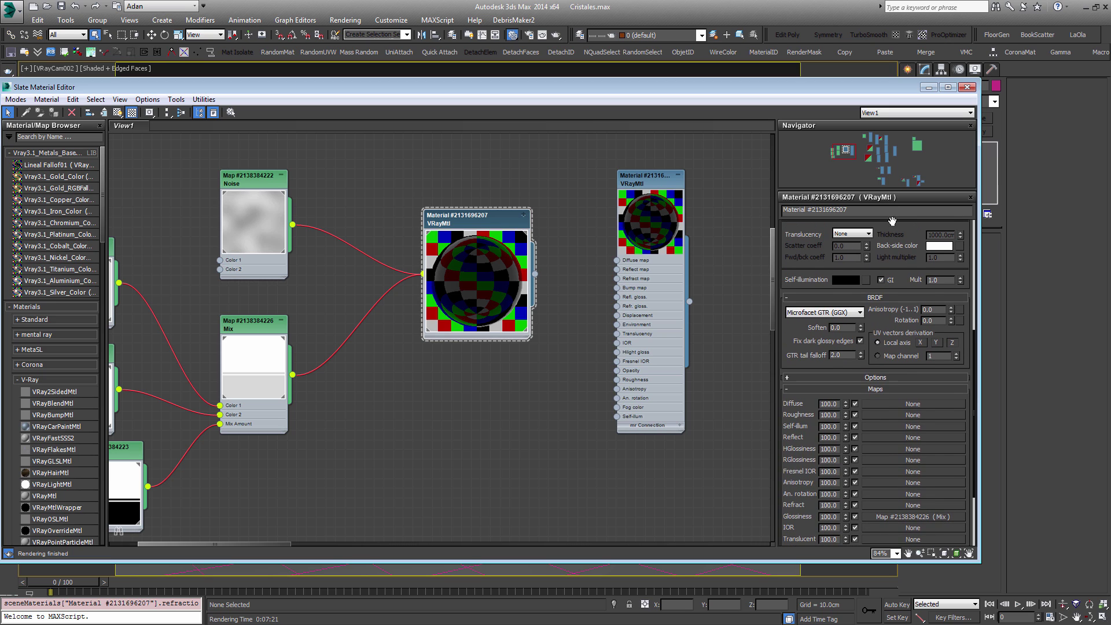
pyautogui.click(893, 380)
pyautogui.click(896, 405)
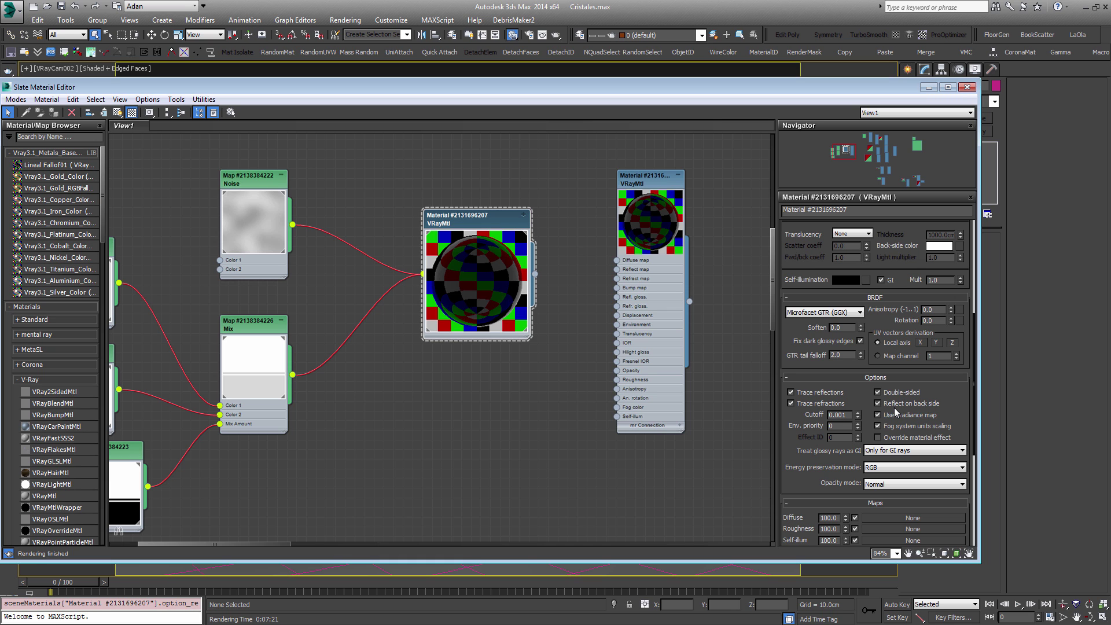
pyautogui.click(894, 405)
pyautogui.click(579, 425)
# Align the VRayColor nodes above the bitmap, center the glass material beside its maps, and select the whole glass node network.
pyautogui.scroll(-3, 456, 276)
pyautogui.moveTo(239, 346); pyautogui.dragTo(258, 351)
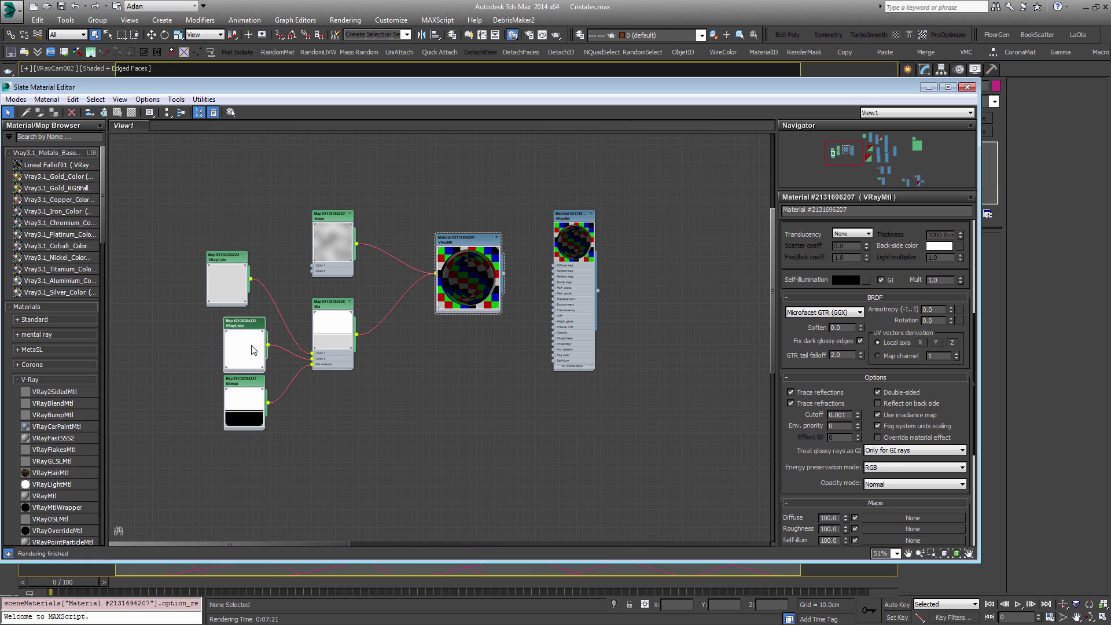
pyautogui.moveTo(236, 289); pyautogui.dragTo(252, 295)
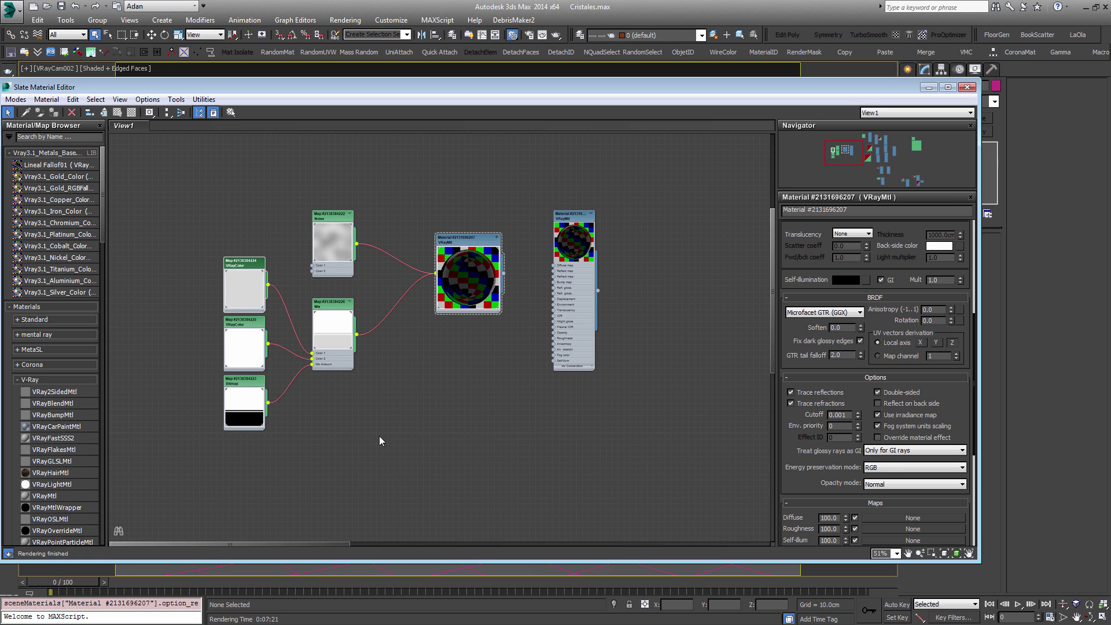
pyautogui.moveTo(494, 313); pyautogui.dragTo(471, 331)
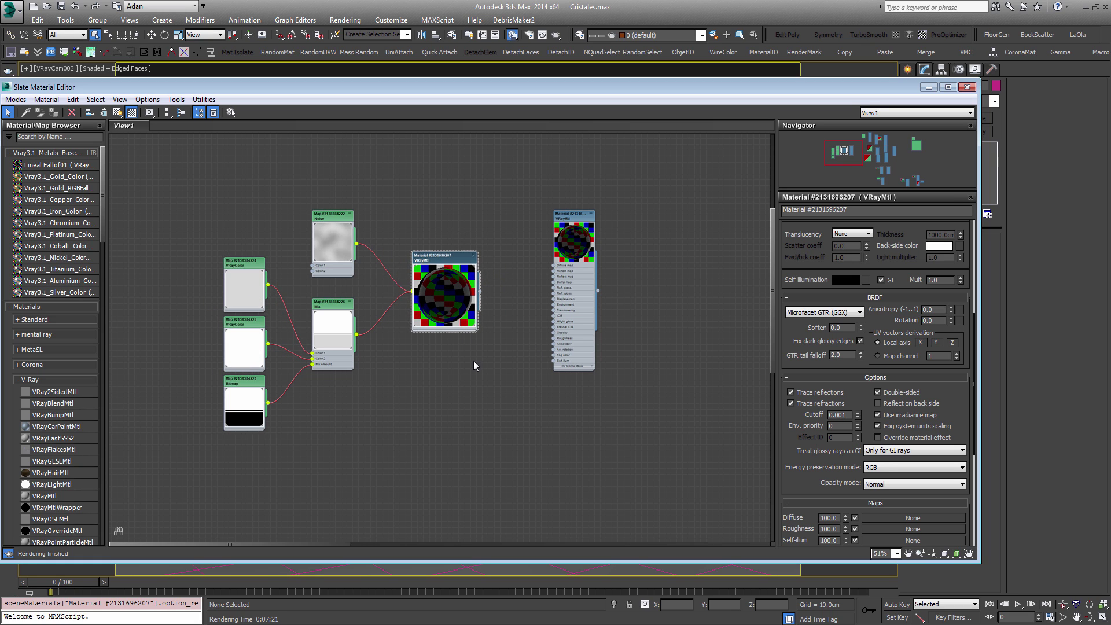
pyautogui.moveTo(481, 489); pyautogui.dragTo(496, 515)
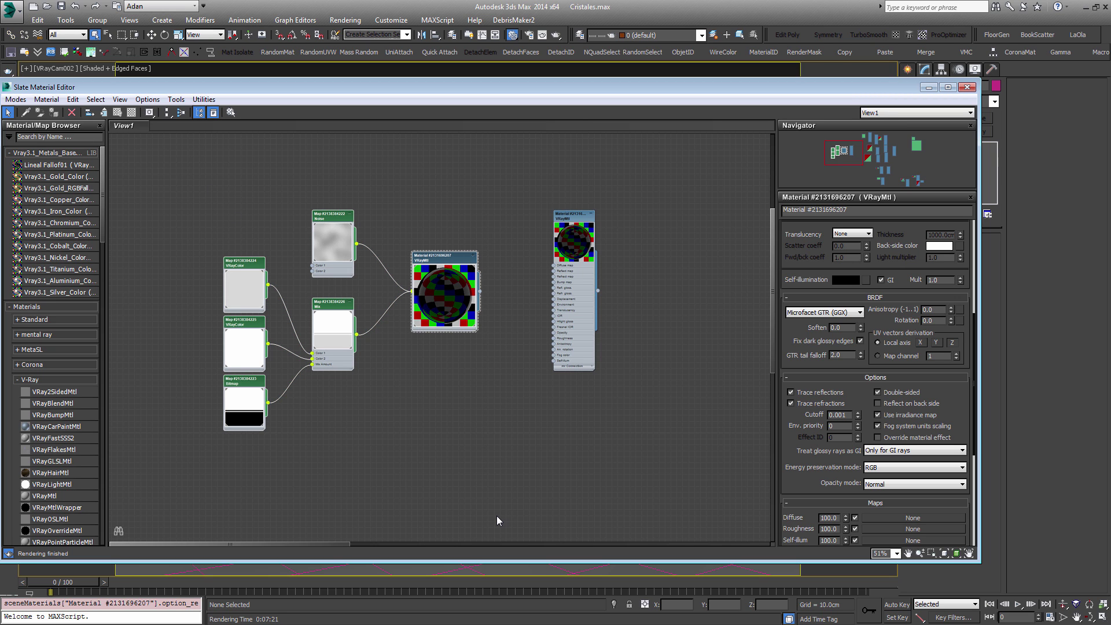